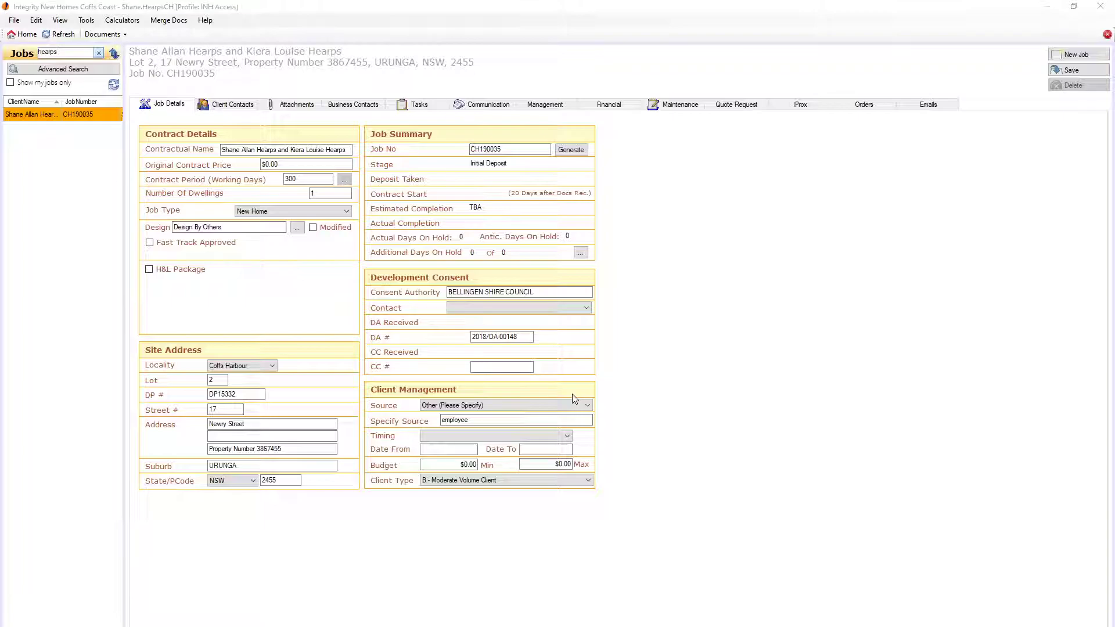
Run the Preliminary Services Agreement merge document for the selected job
click(62, 54)
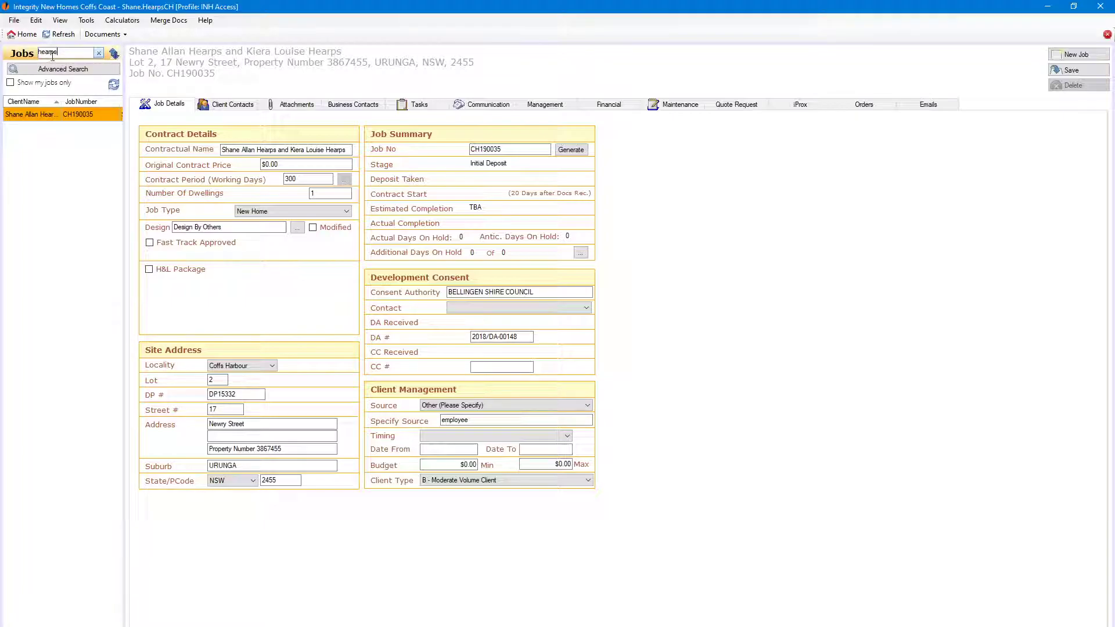
click(174, 22)
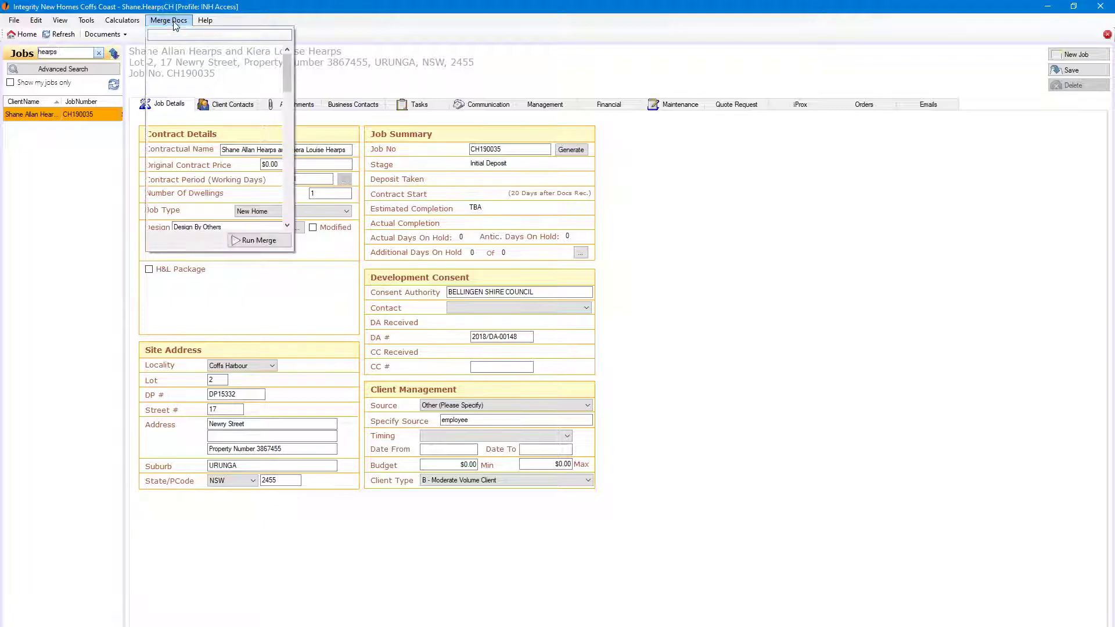
click(199, 70)
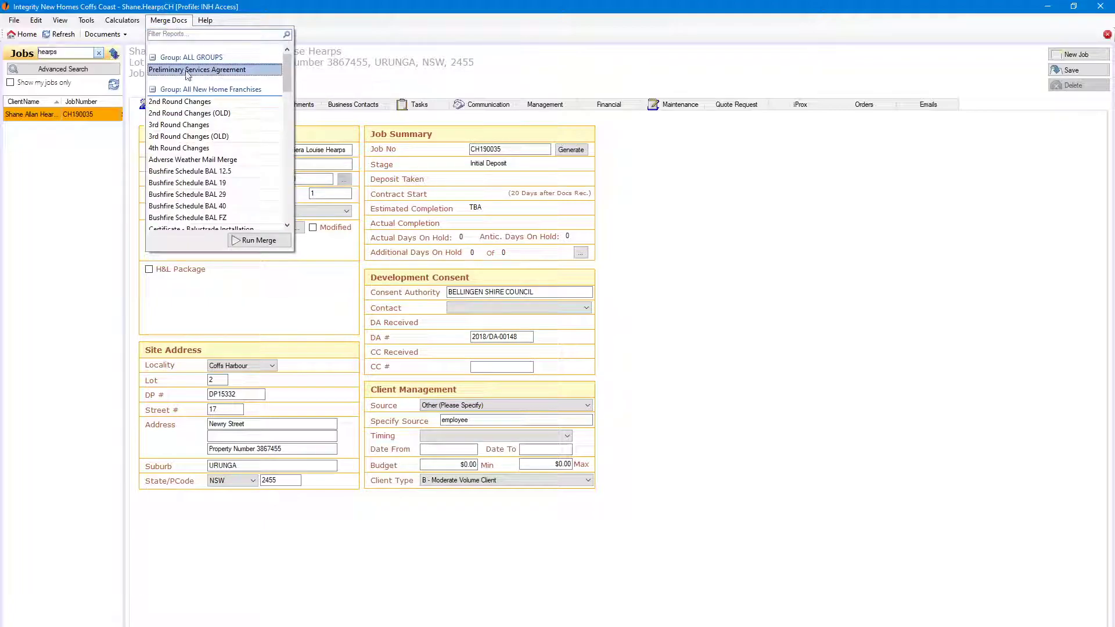
click(254, 242)
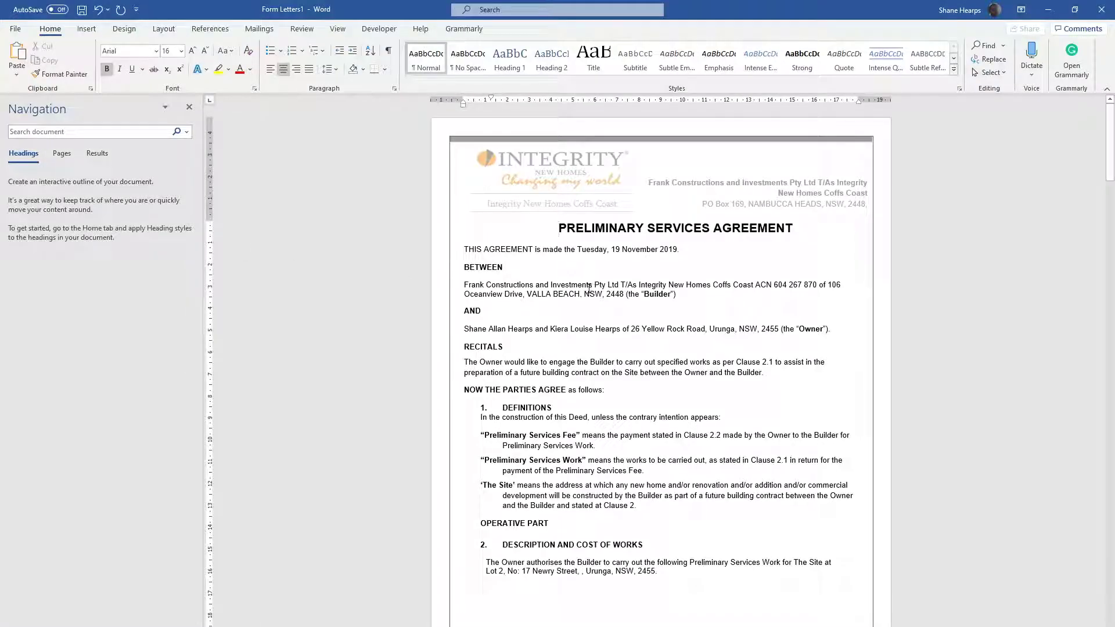
Check the owner and site details against the job record, and delete the stray comma after the street name in clause 2
scroll(588, 289, down, 5)
scroll(772, 235, up, 3)
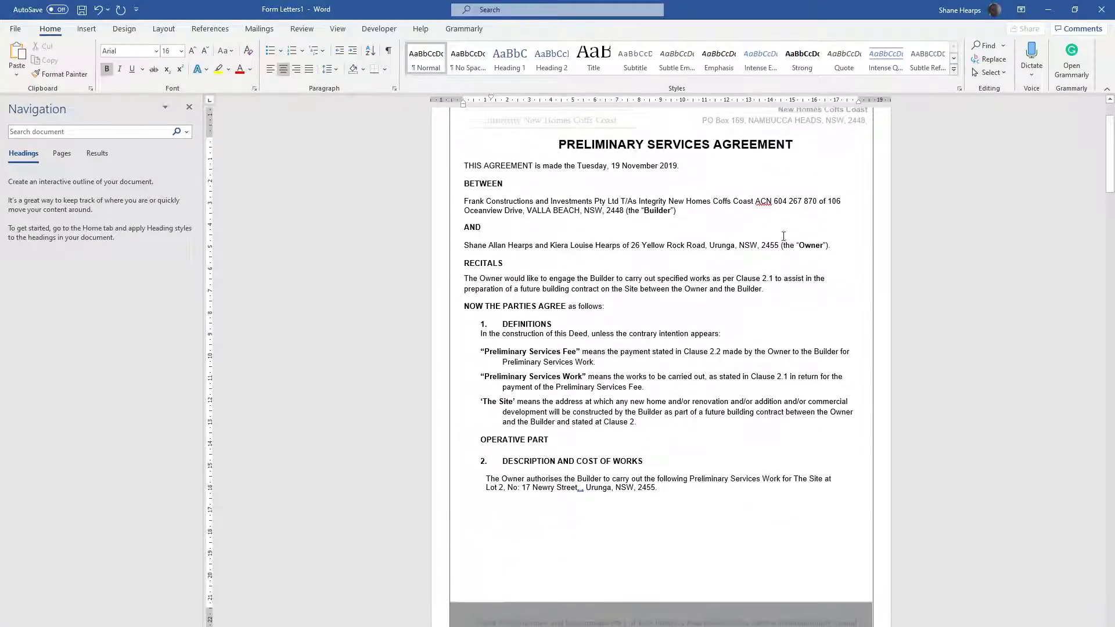
drag(838, 246, 460, 250)
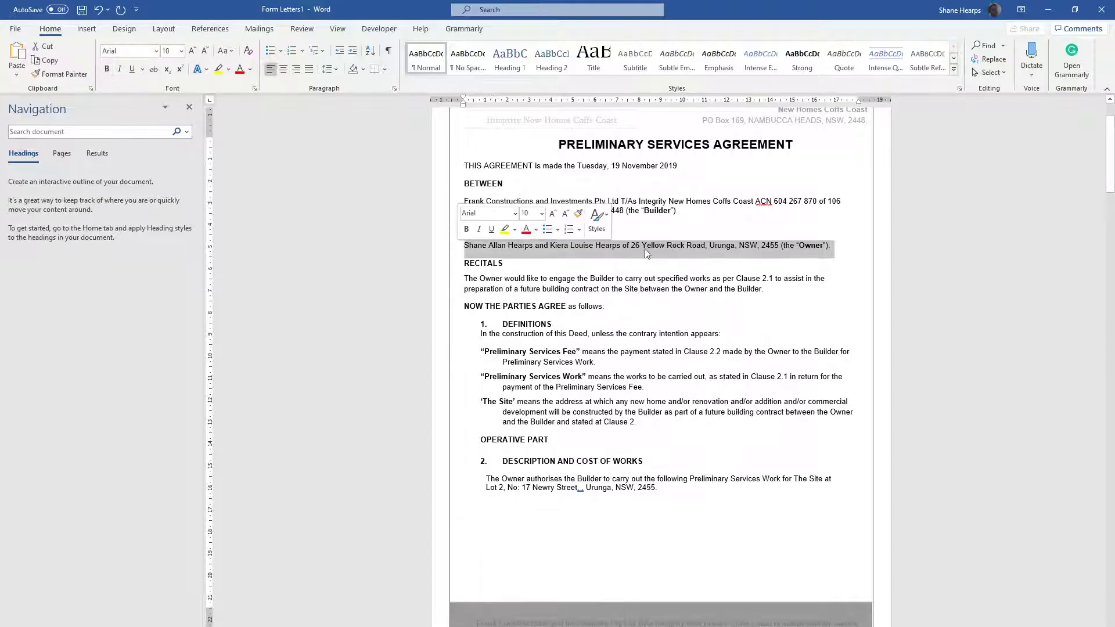
click(710, 249)
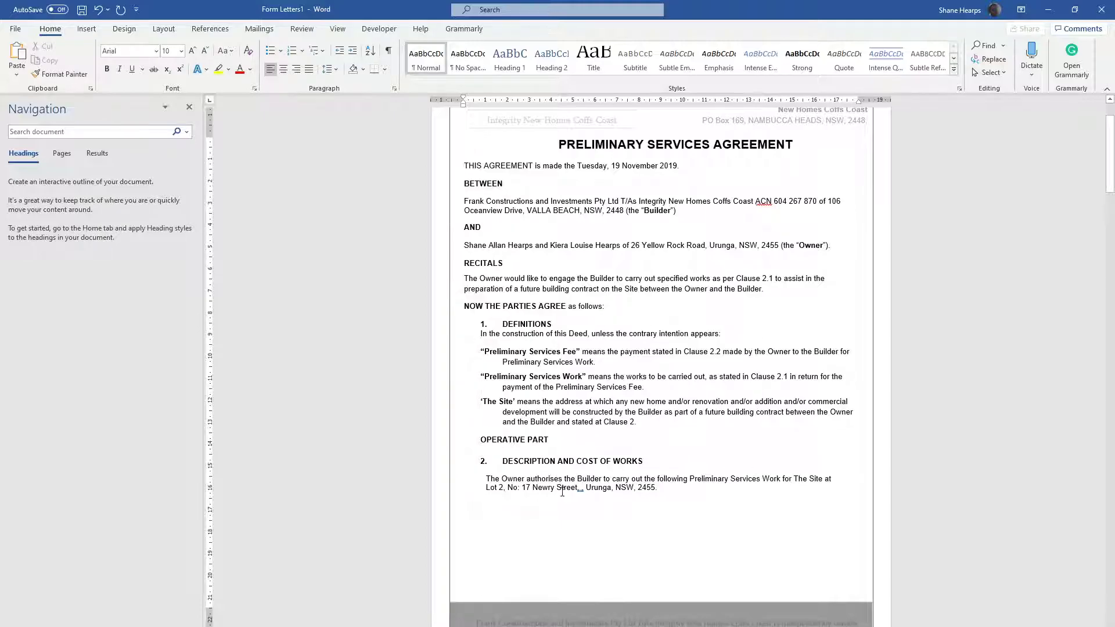
click(670, 487)
click(587, 488)
key(alt+Tab)
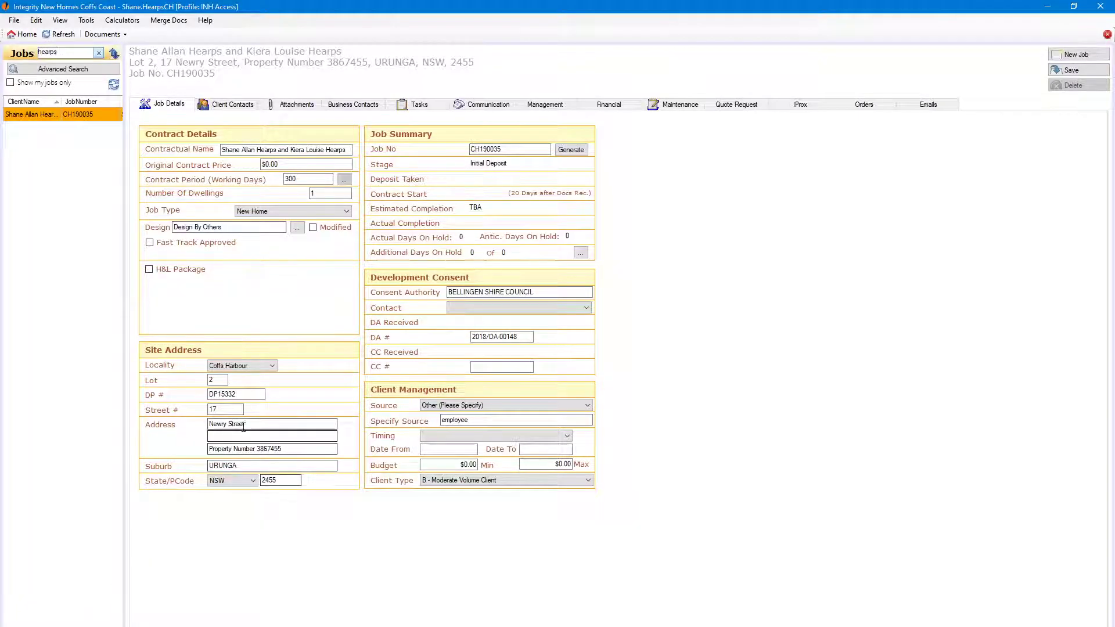
click(220, 434)
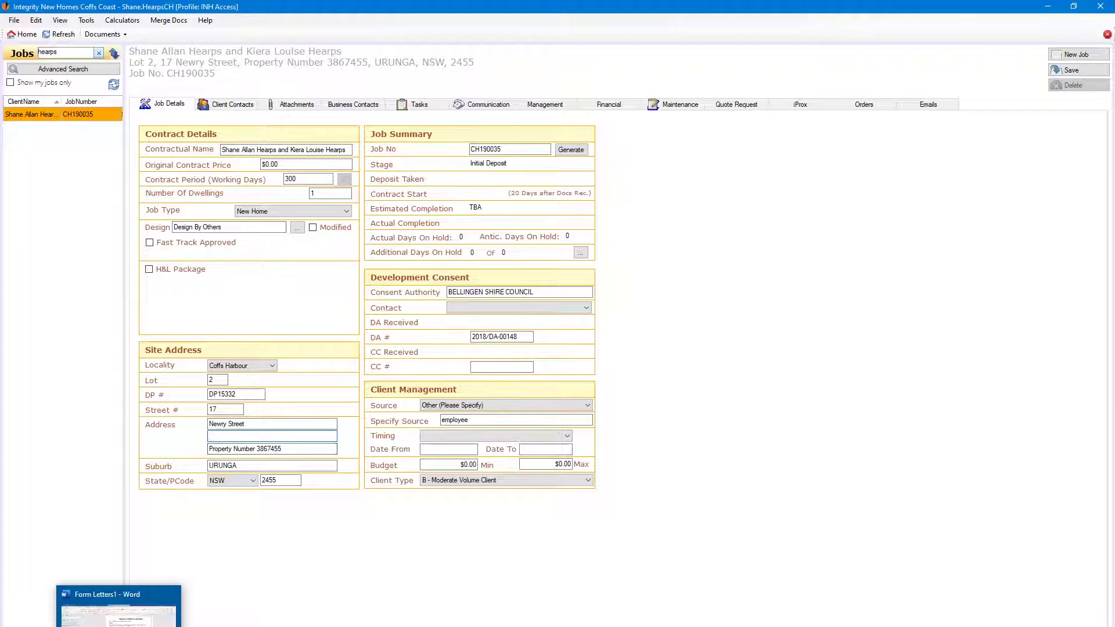
click(120, 626)
key(BackSpace)
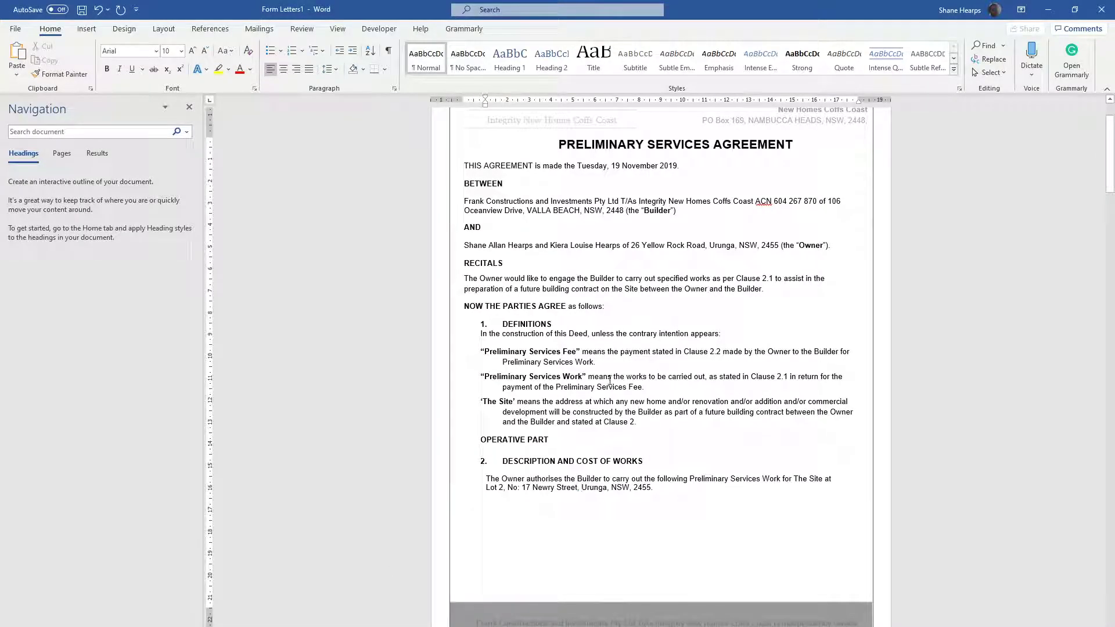
Remove the yellow highlighting from items c to g of clause 2.1 and the fee in clause 2.2
scroll(610, 381, down, 15)
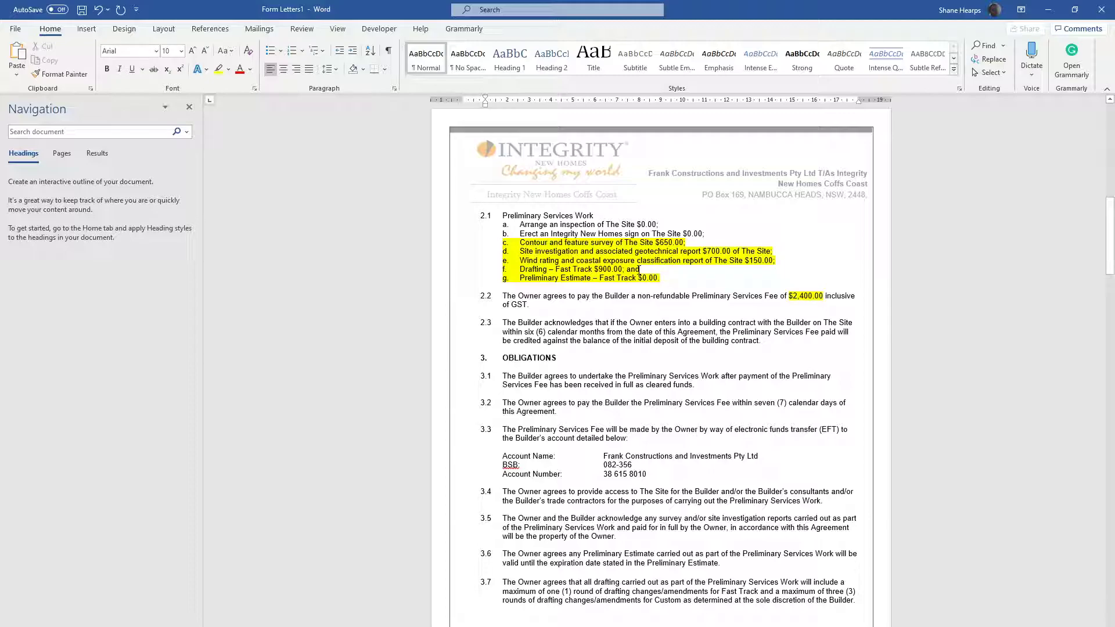
drag(842, 297, 503, 242)
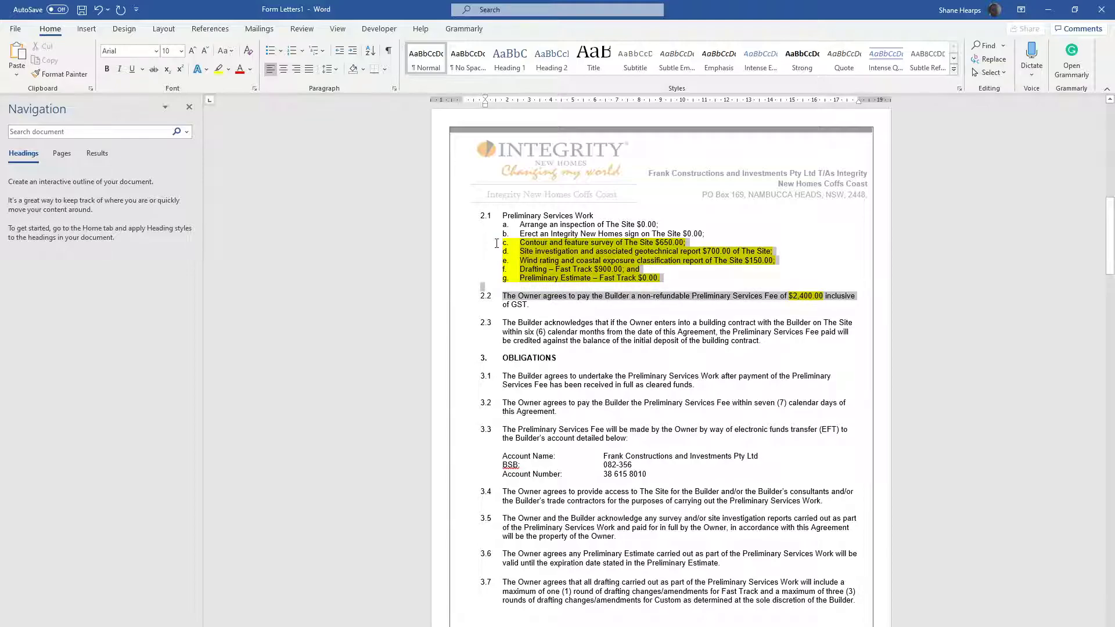
click(230, 71)
click(242, 138)
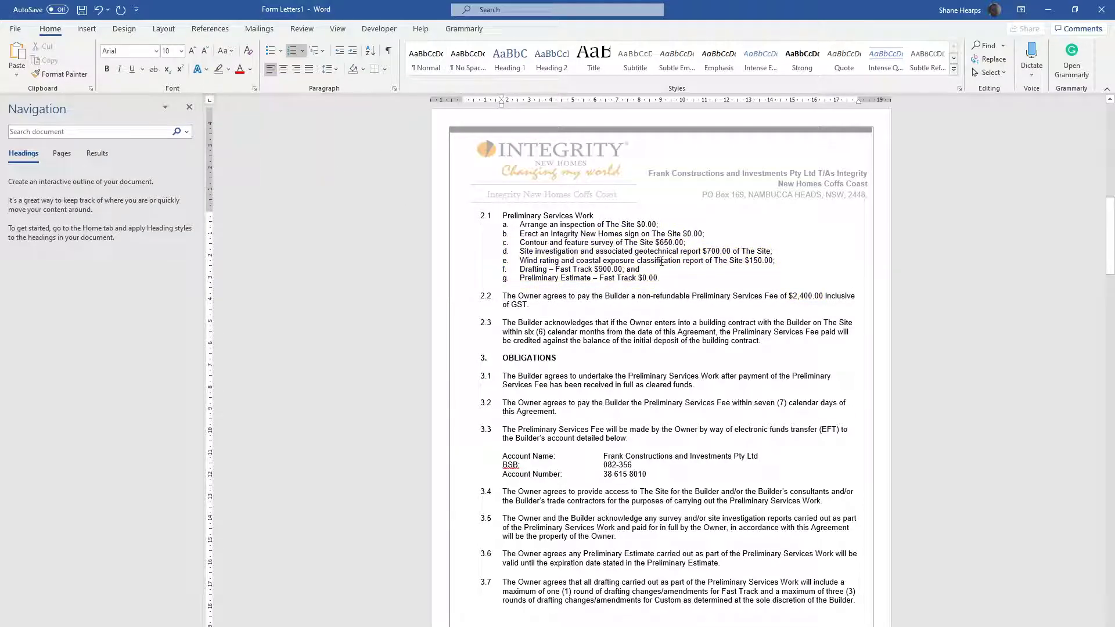
Compare the builder's bank account details in clause 3.3 with the group's bank details in the Integrity New Homes job application
scroll(668, 307, down, 4)
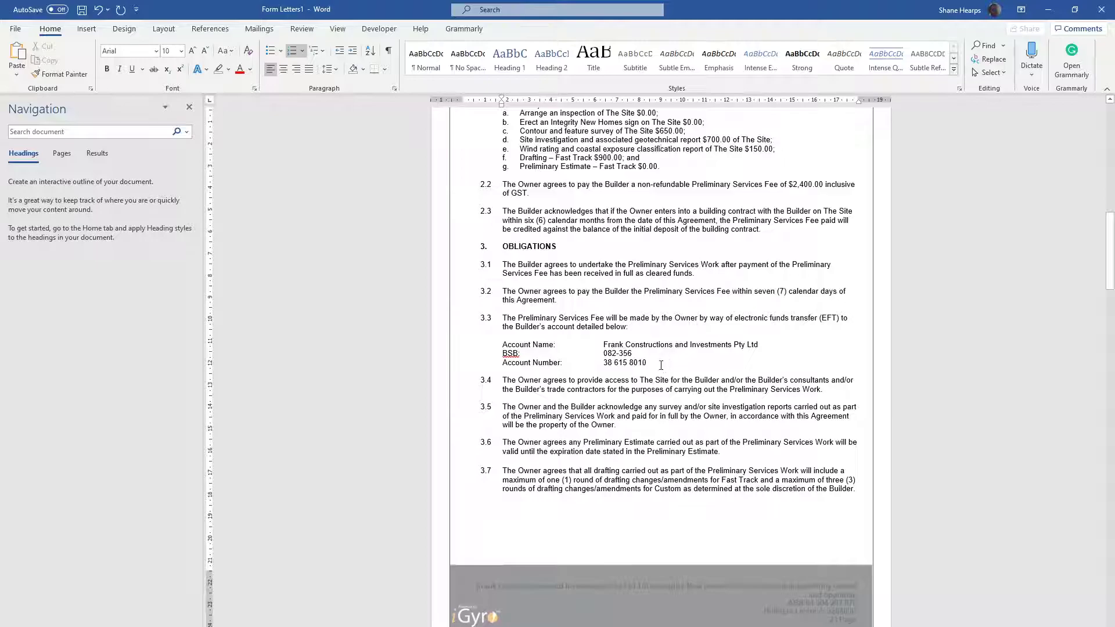
drag(608, 350, 504, 346)
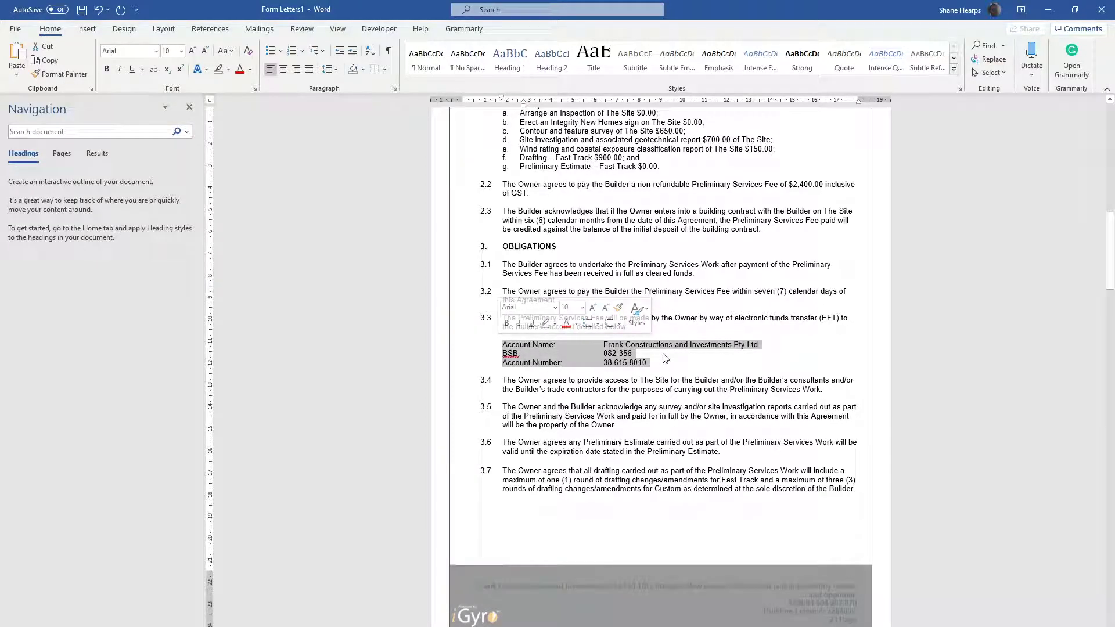
click(639, 354)
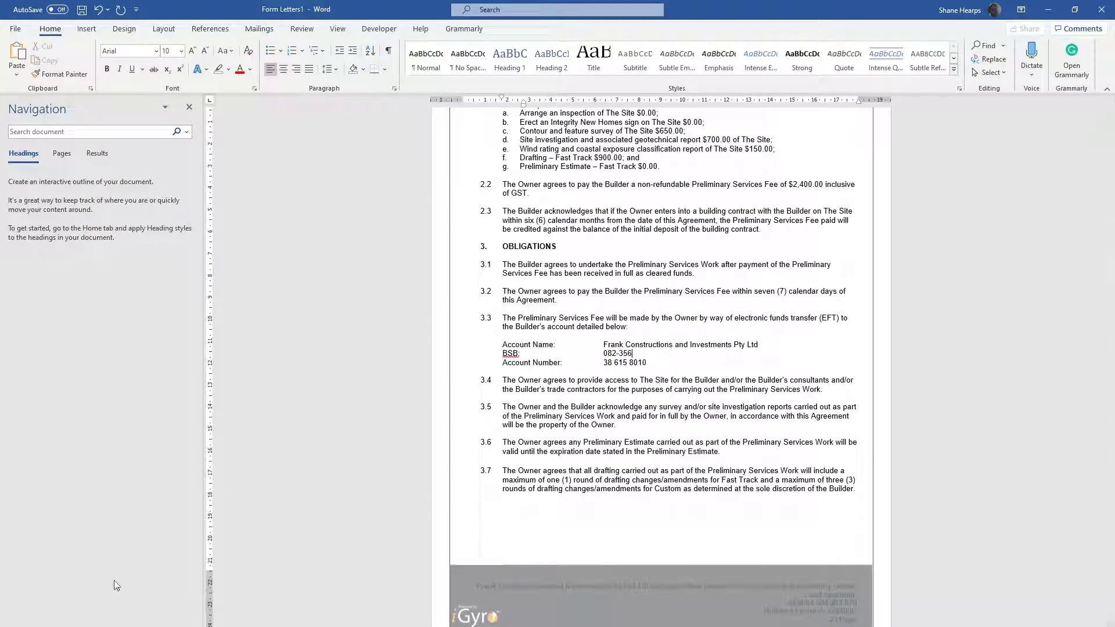
click(24, 595)
click(86, 20)
click(106, 36)
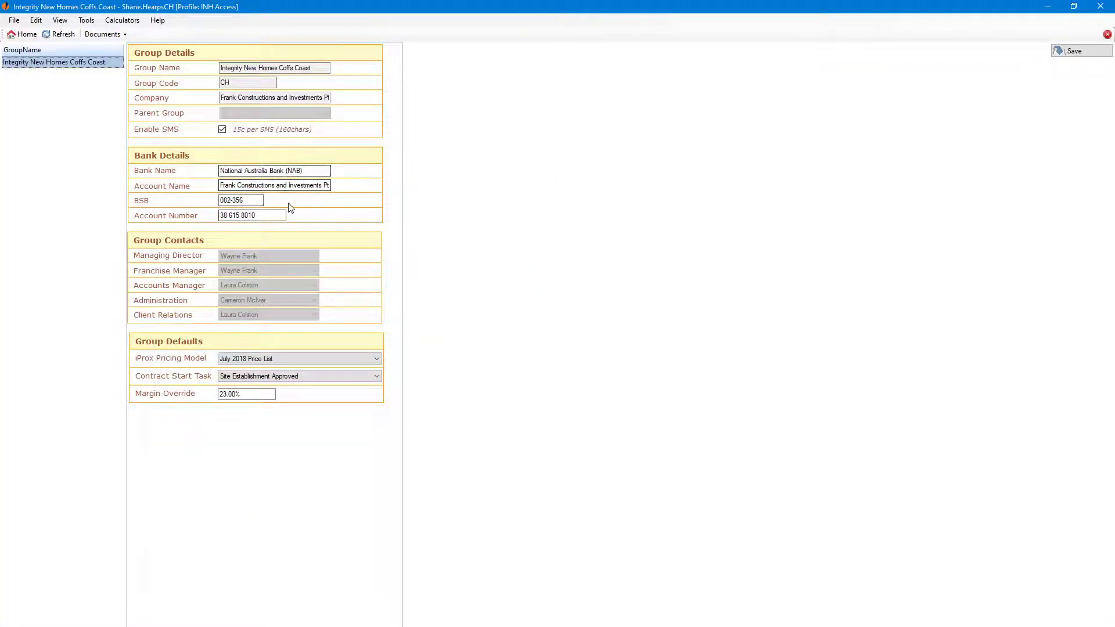
click(1108, 34)
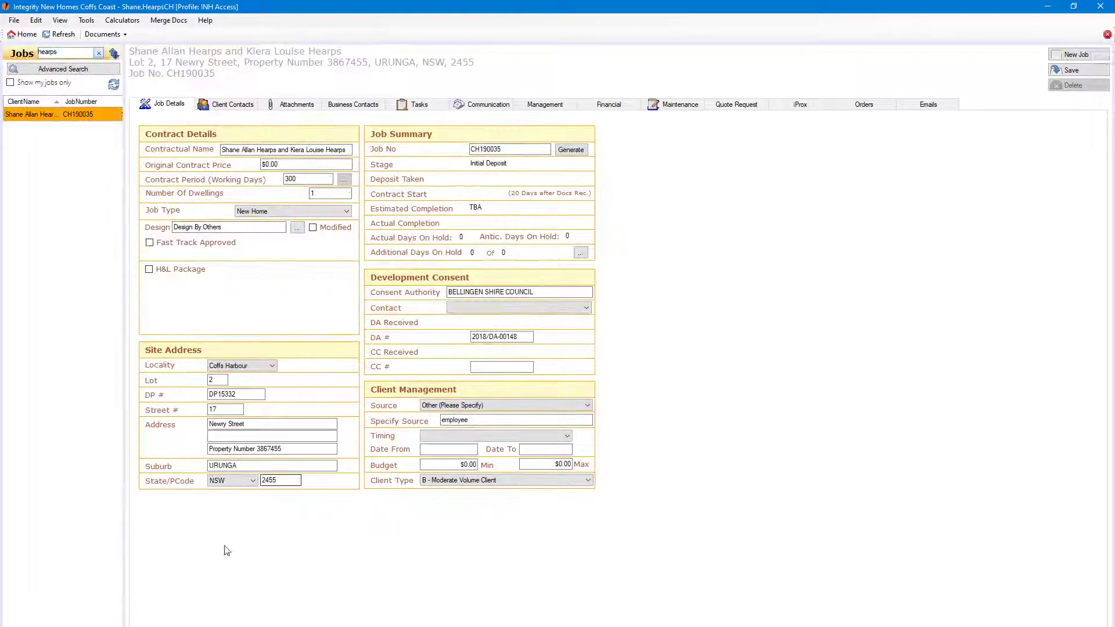
Back in Word, review the signature section and the survey and geotechnical report order form, and return to the agreement's first page
scroll(645, 391, down, 3)
scroll(645, 390, down, 10)
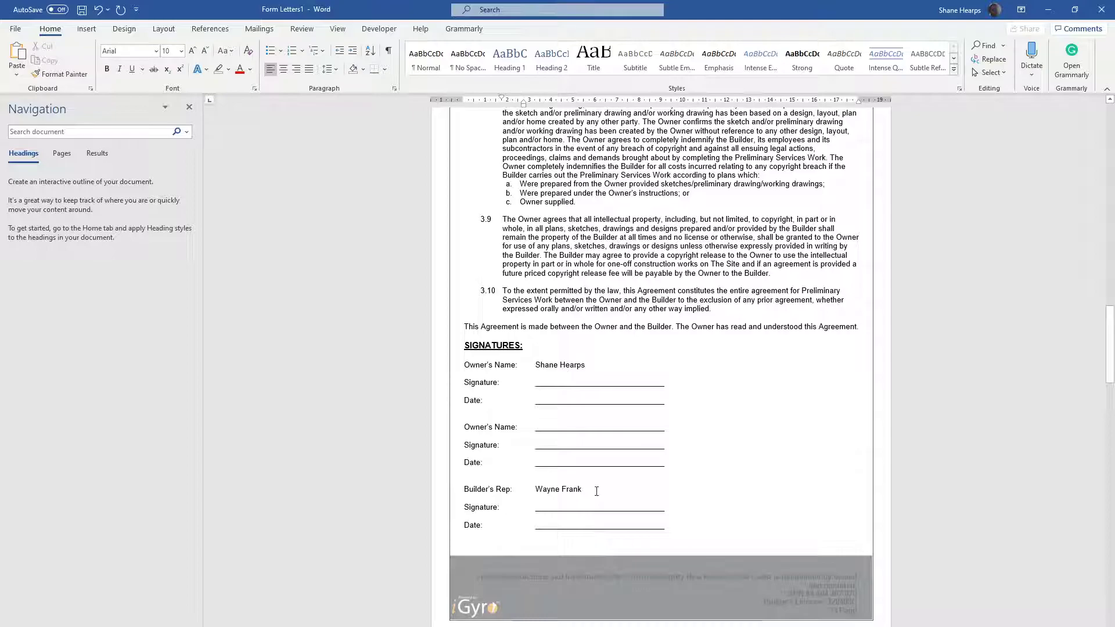
scroll(575, 458, down, 5)
drag(1109, 364, 1106, 428)
click(499, 436)
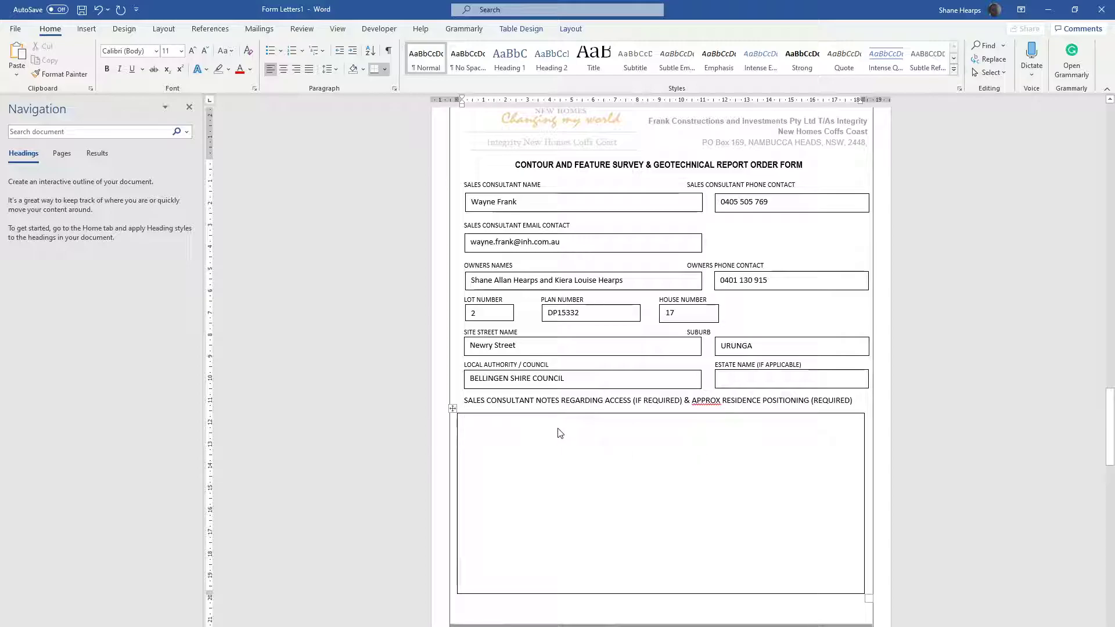
drag(1105, 412, 1097, 117)
click(623, 370)
drag(1107, 172, 1108, 127)
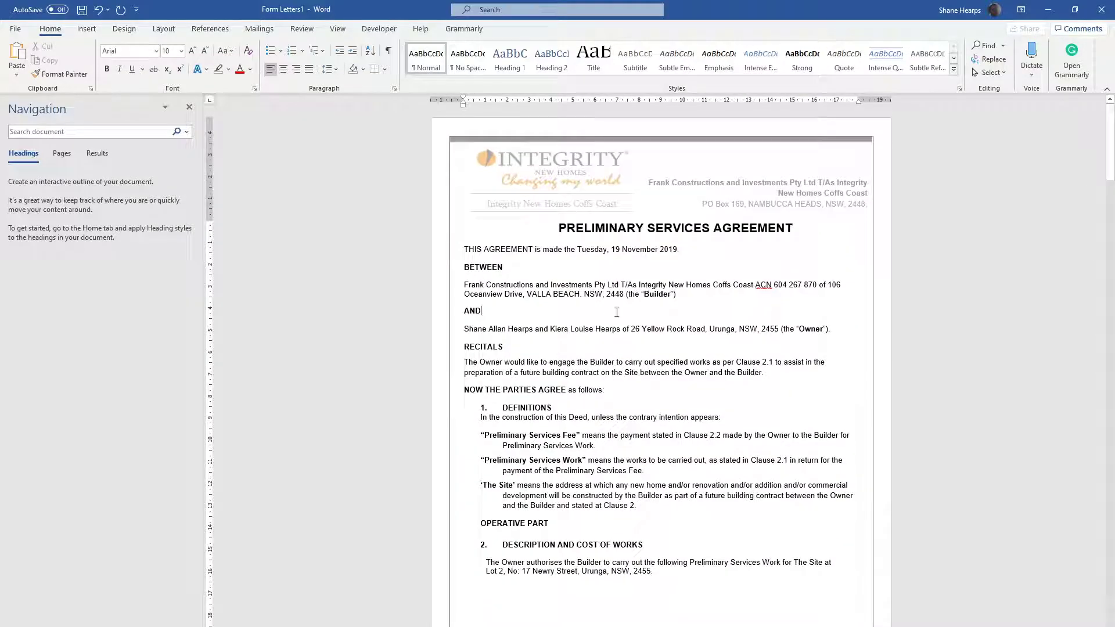
Set up saving the agreement as PRELIMINARY SERVICES AGREEMENT.pdf in the video folder of Working Folder
click(15, 29)
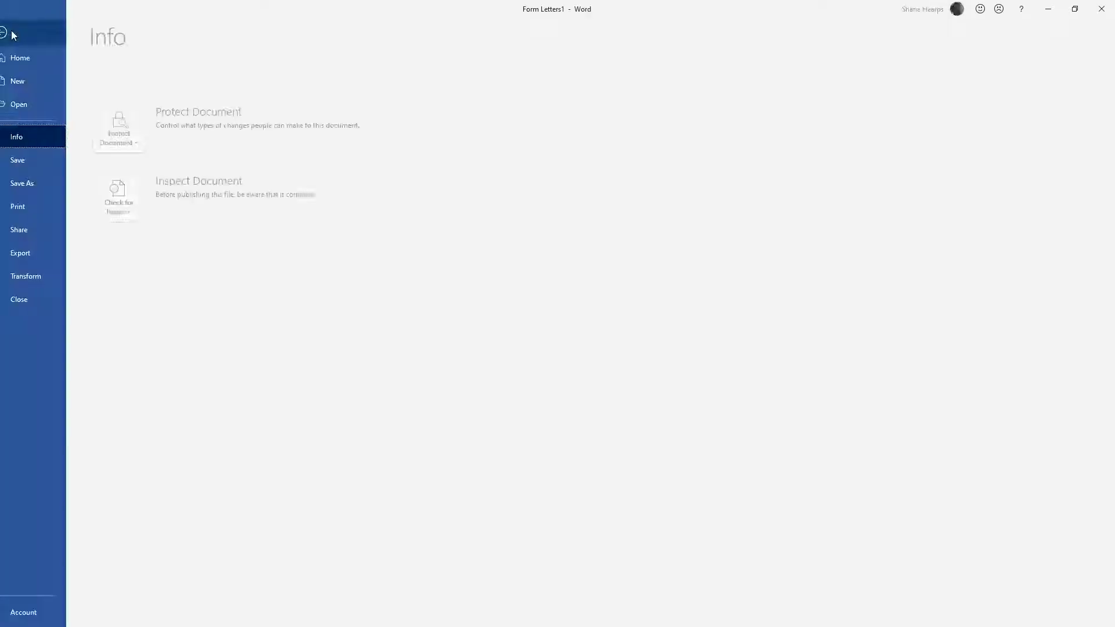
click(44, 180)
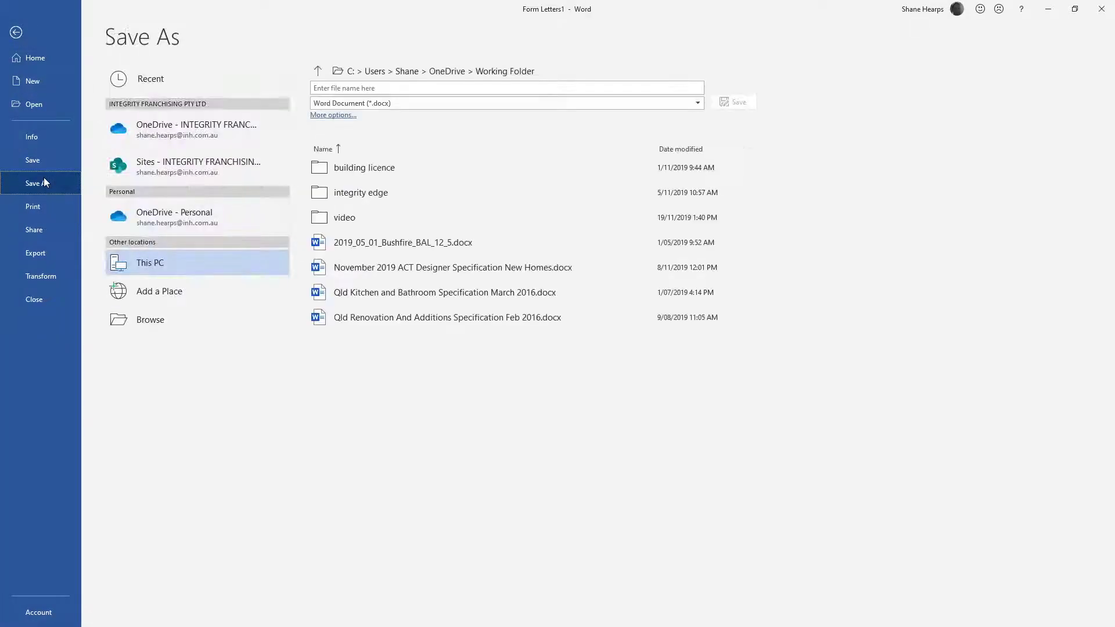
click(329, 115)
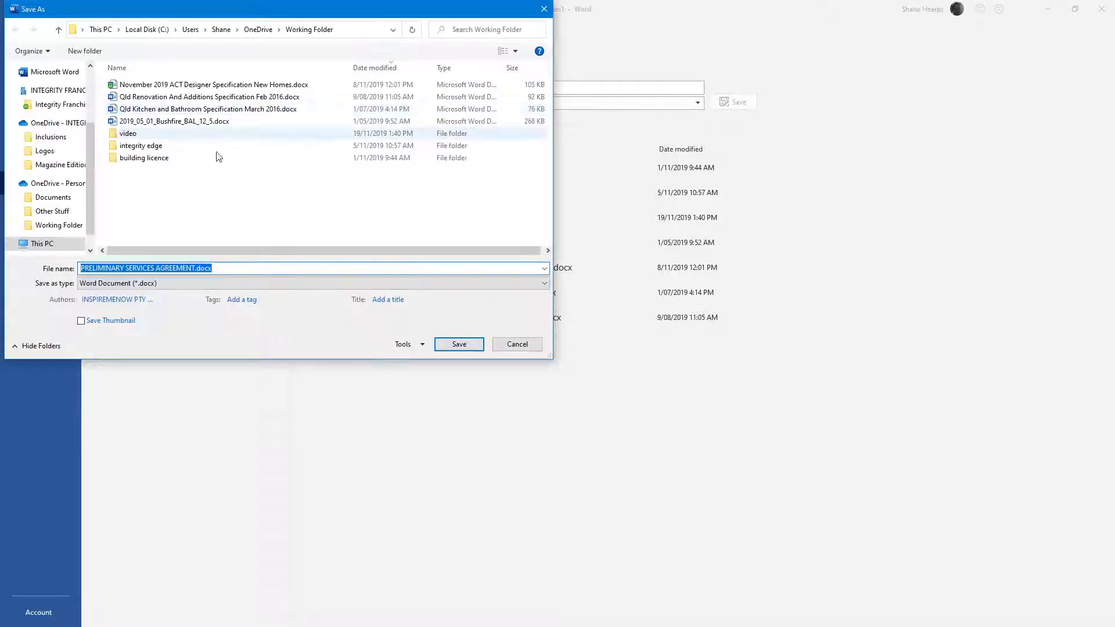
double_click(134, 134)
click(132, 284)
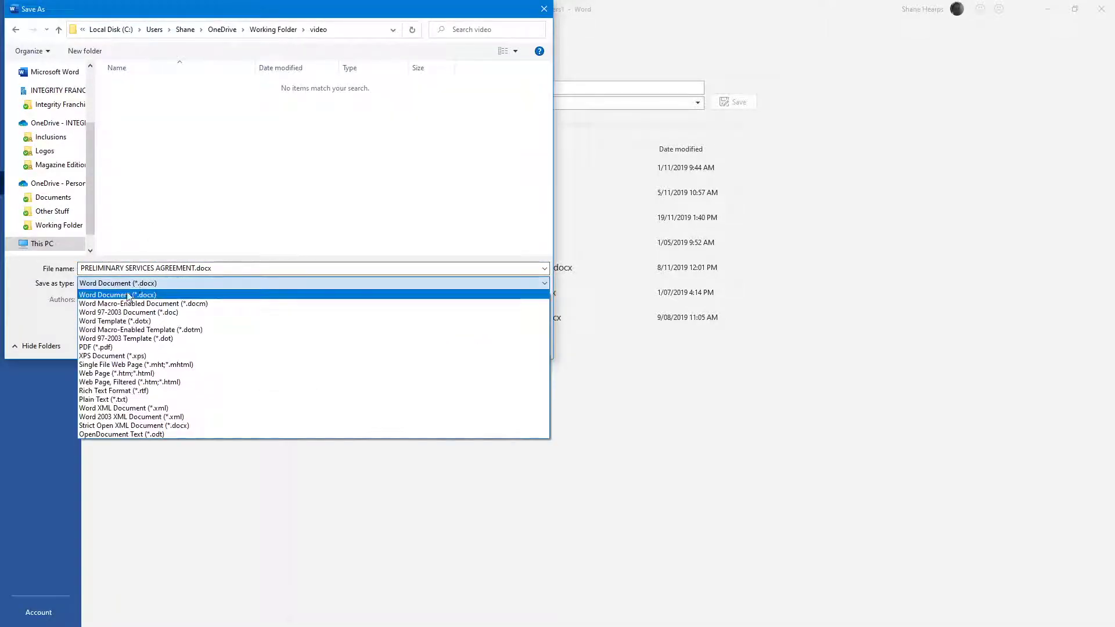
click(99, 348)
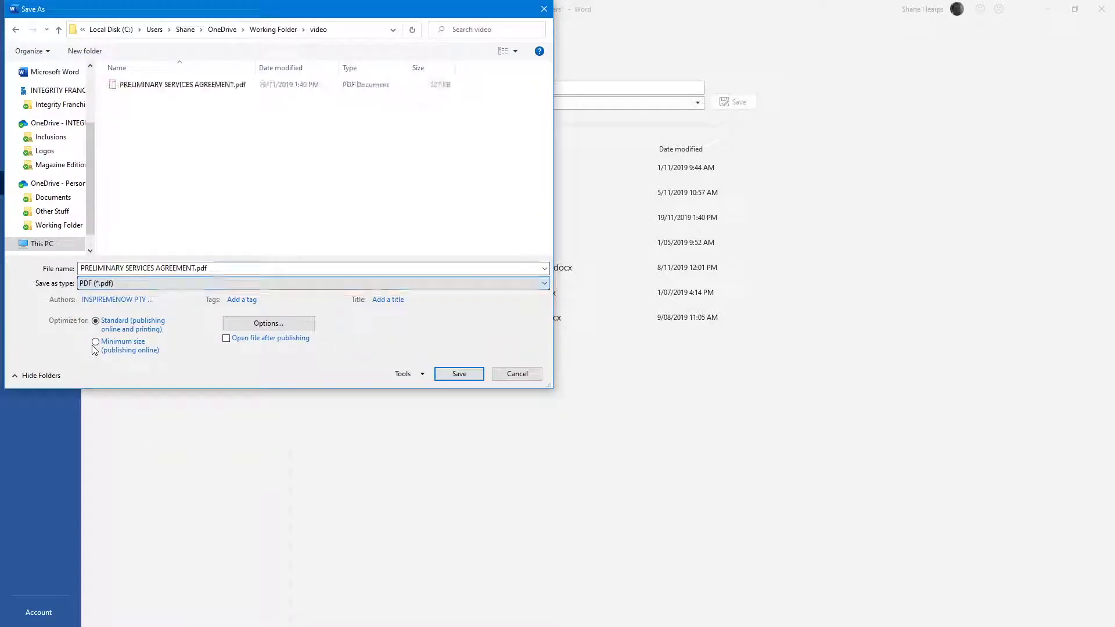
Set the PDF export to a page range from 1 to 1, and cancel the save
click(269, 324)
click(211, 133)
click(331, 135)
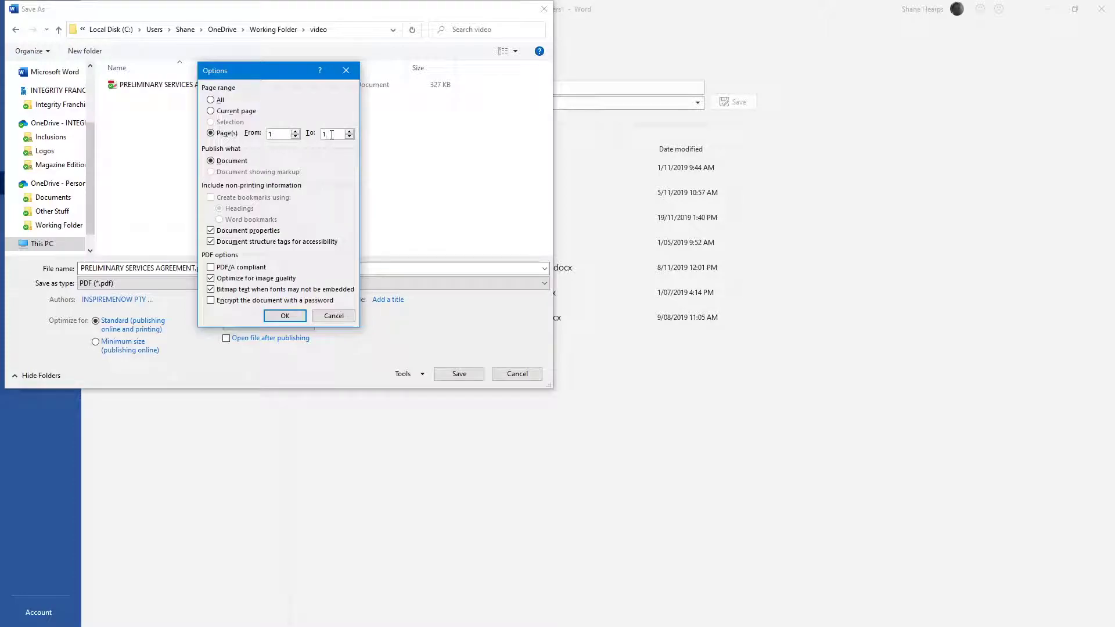
click(284, 315)
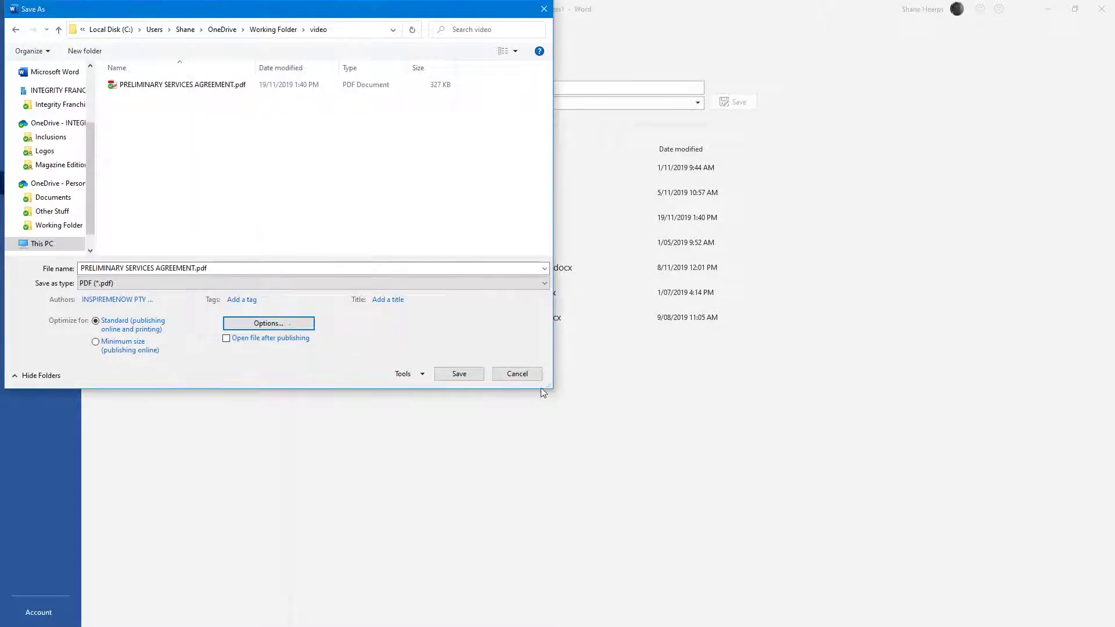
click(461, 376)
click(512, 379)
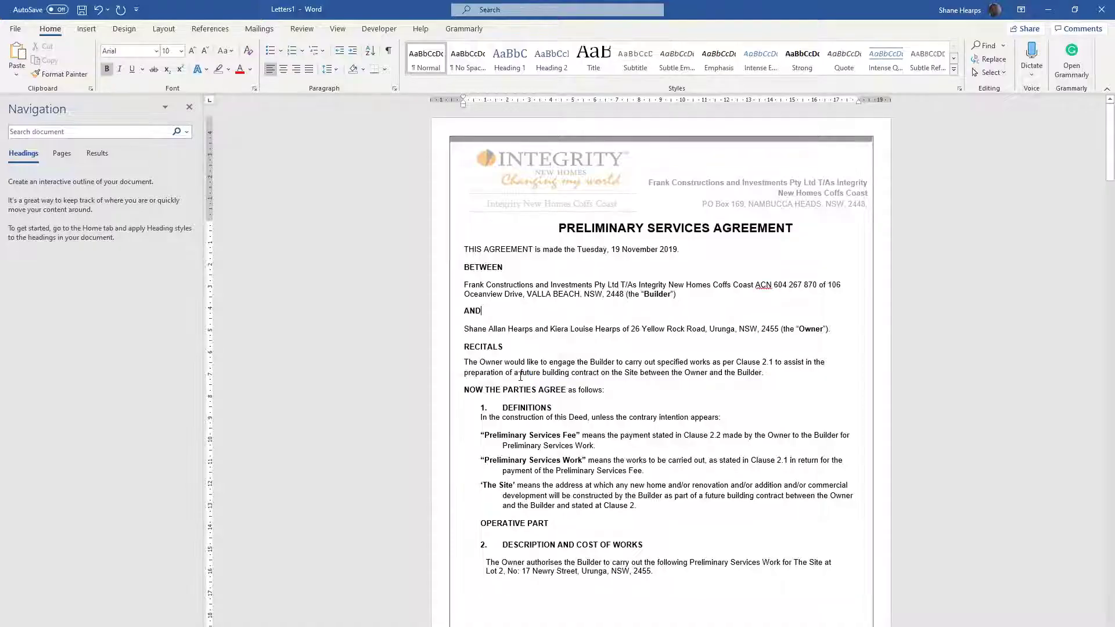
Close the agreement document without saving the changes
mouse_move(97, 626)
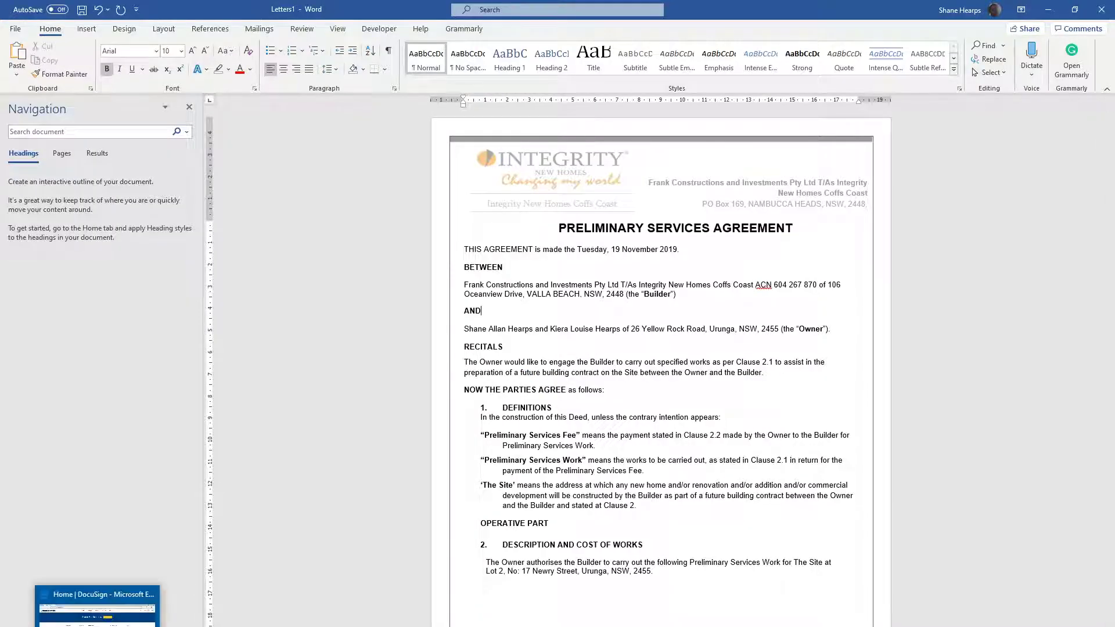
click(1101, 9)
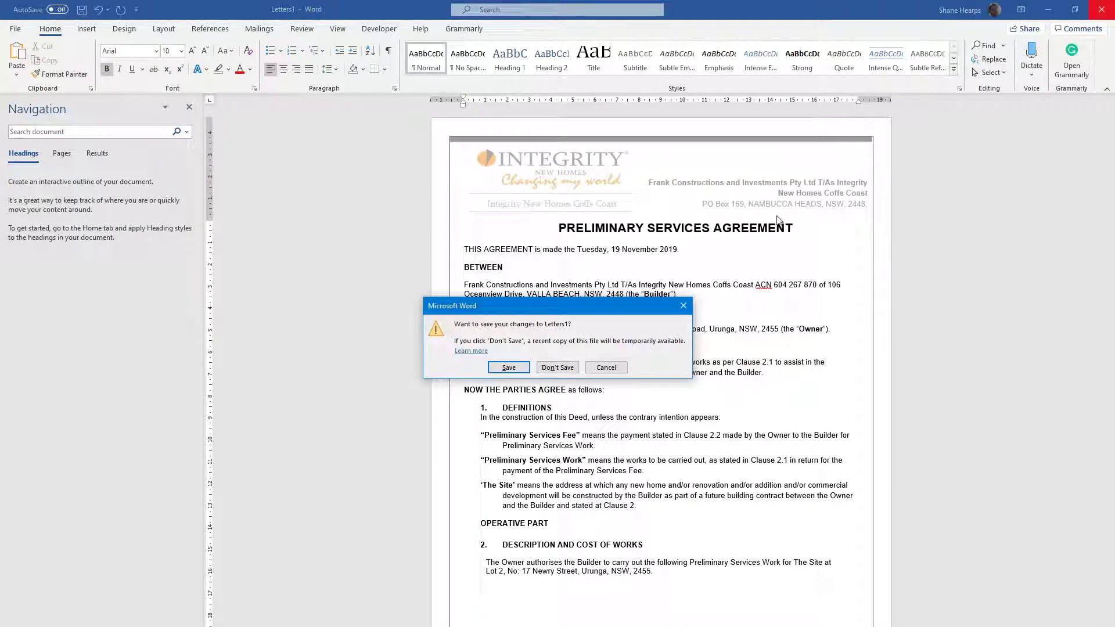
click(560, 367)
Switch to DocuSign in the browser, start an envelope from the Preliminary Services Agreement template, and open it for advanced editing
click(97, 626)
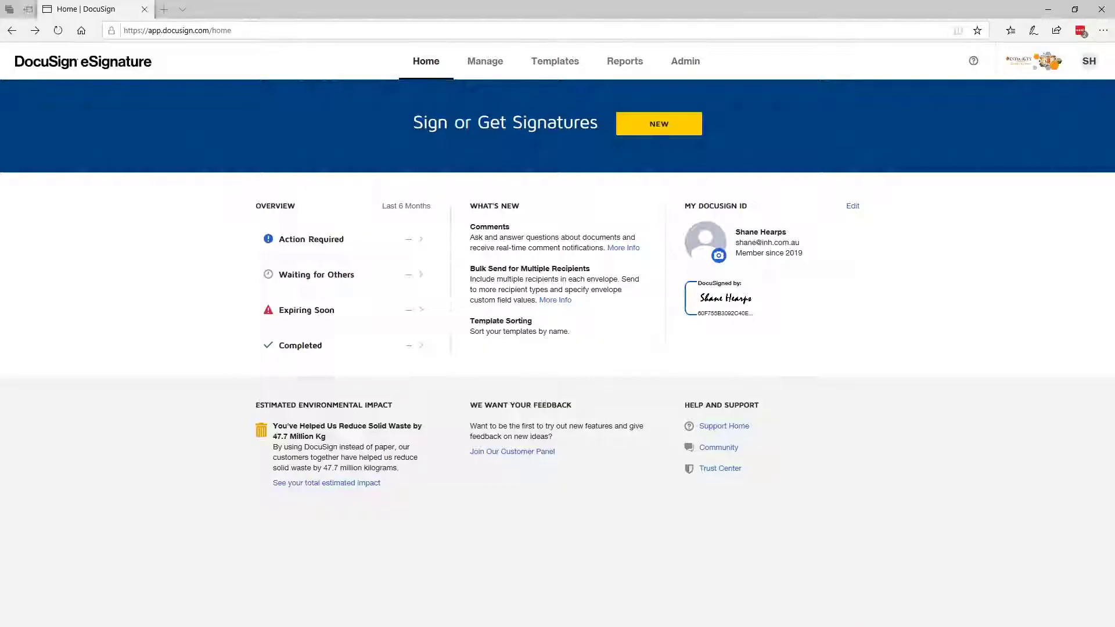
click(659, 126)
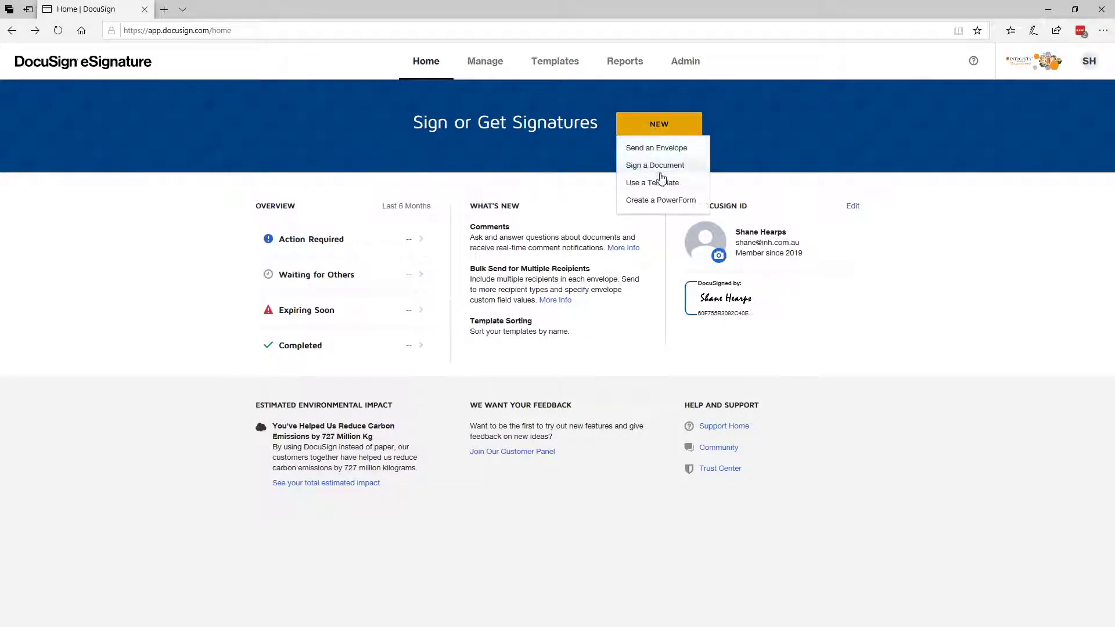
click(664, 185)
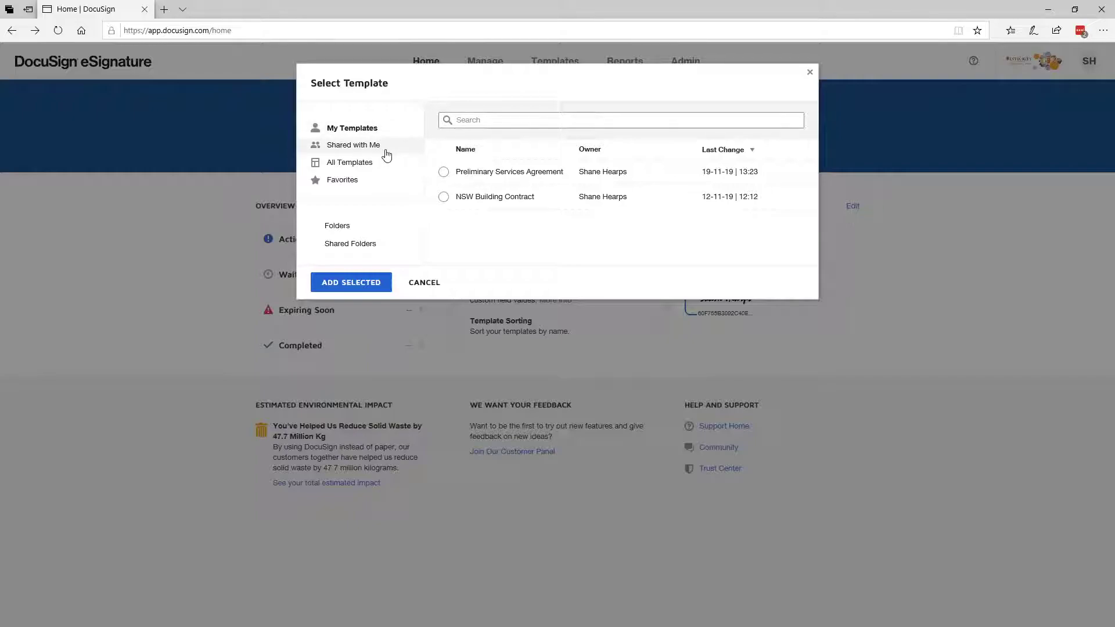
click(352, 150)
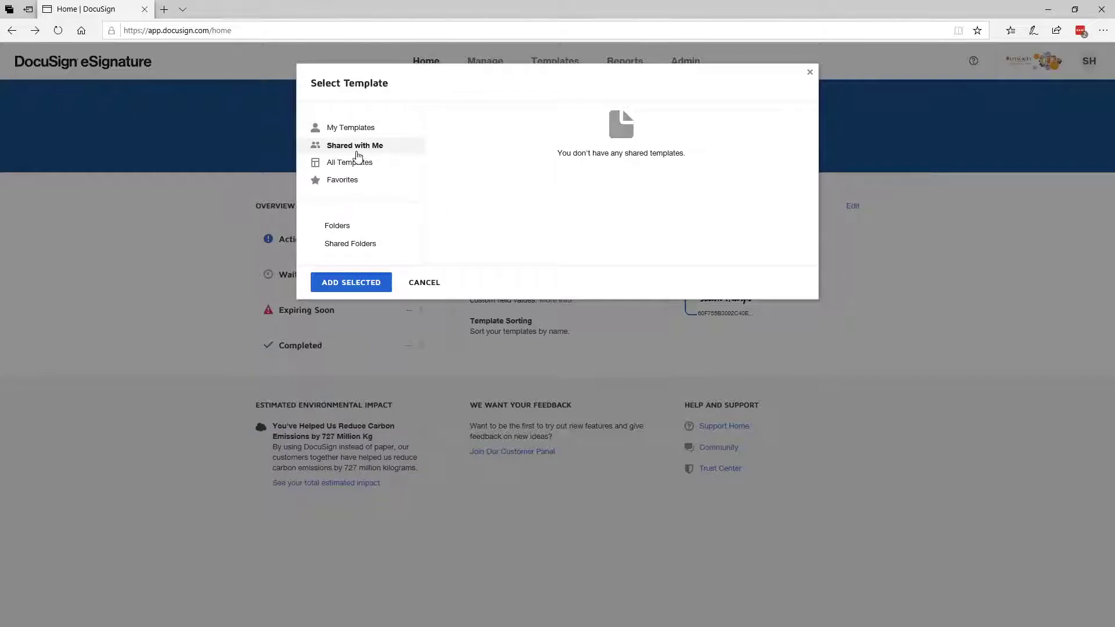
click(352, 128)
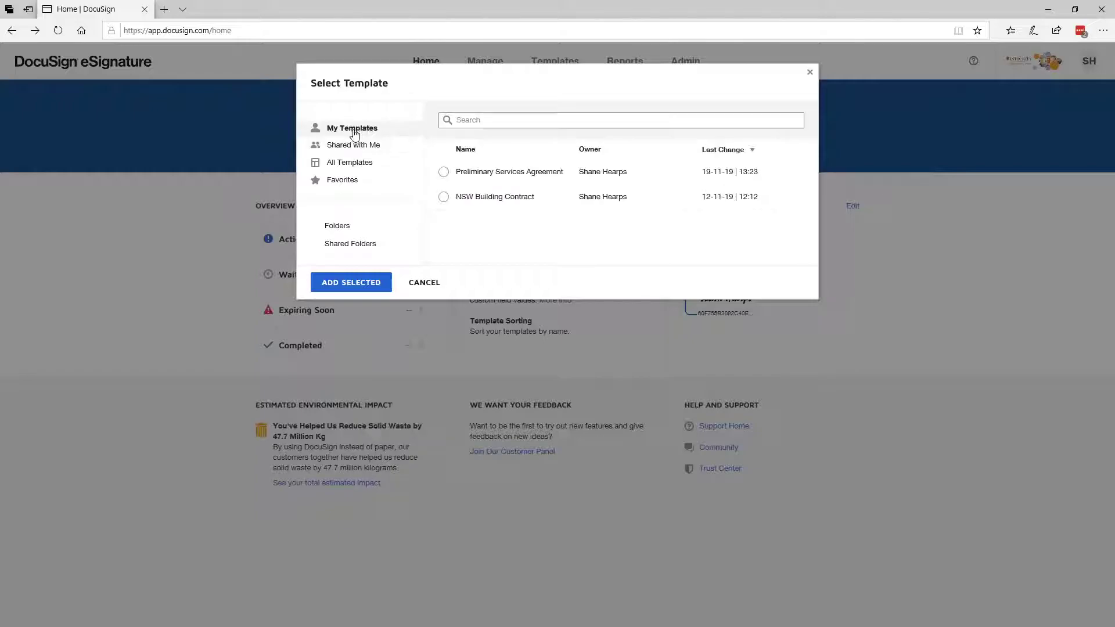
click(444, 173)
click(354, 283)
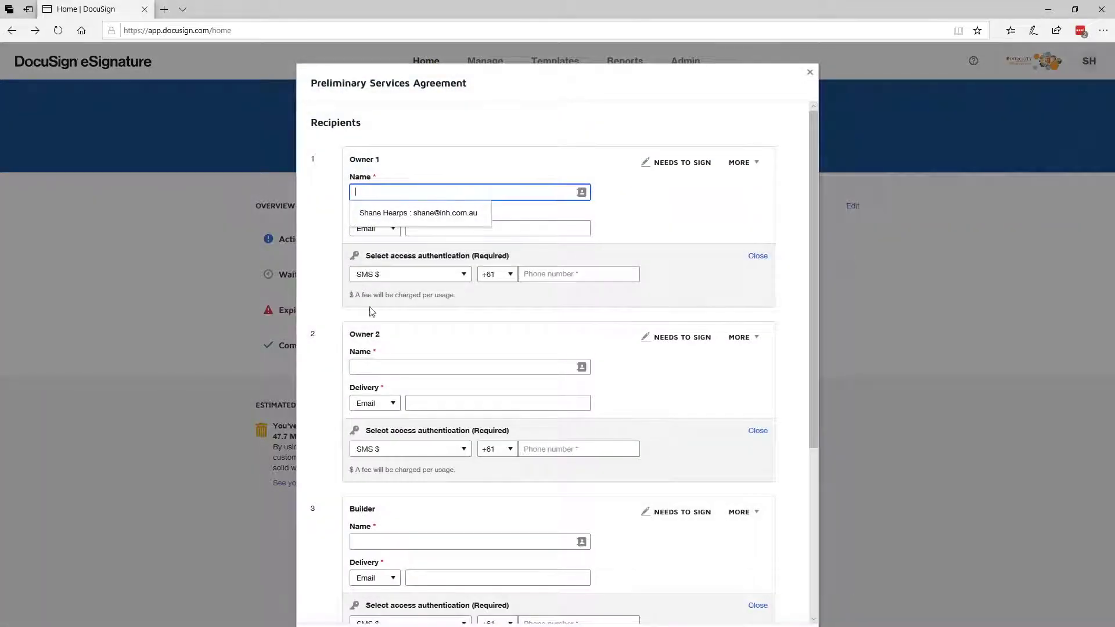
scroll(787, 179, down, 5)
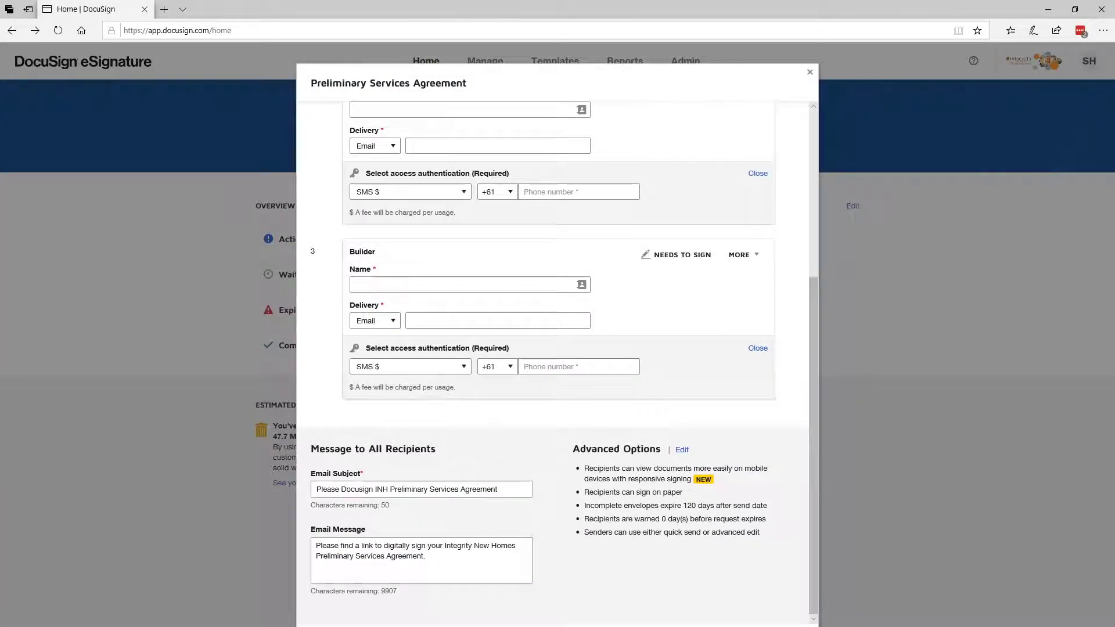
click(393, 626)
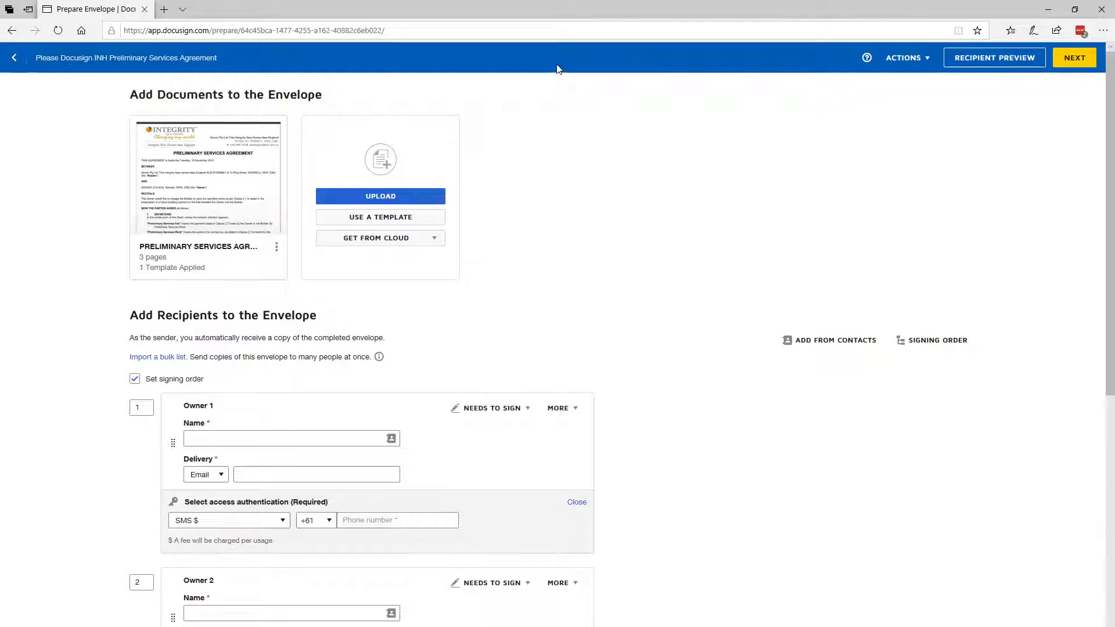
Replace the envelope's template document with PRELIMINARY SERVICES AGREEMENT.pdf from the video folder
click(276, 247)
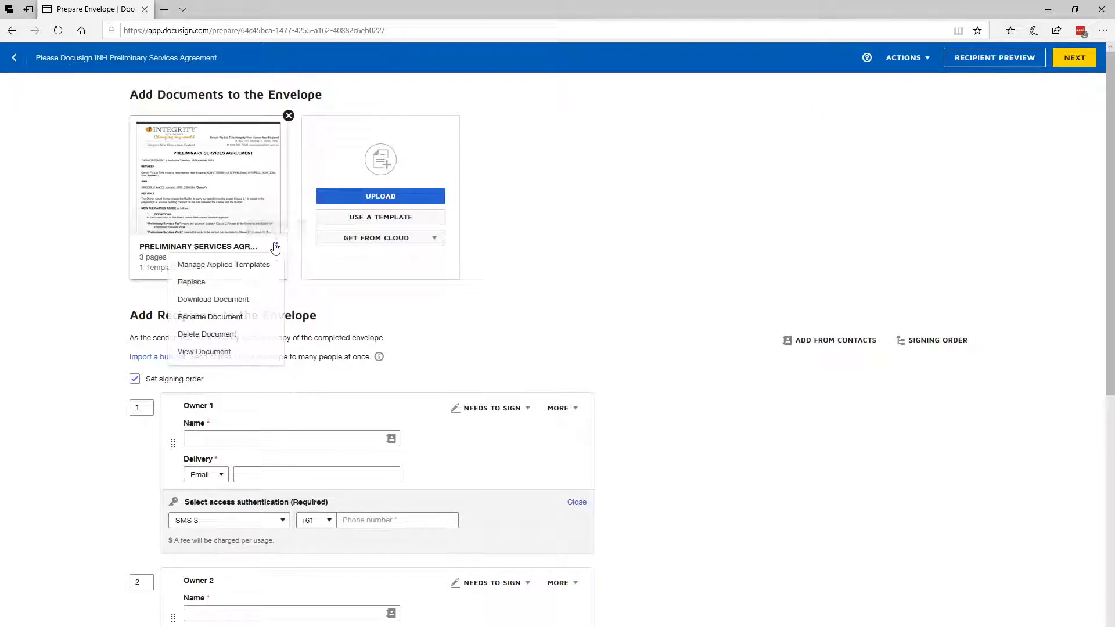
click(277, 247)
click(277, 248)
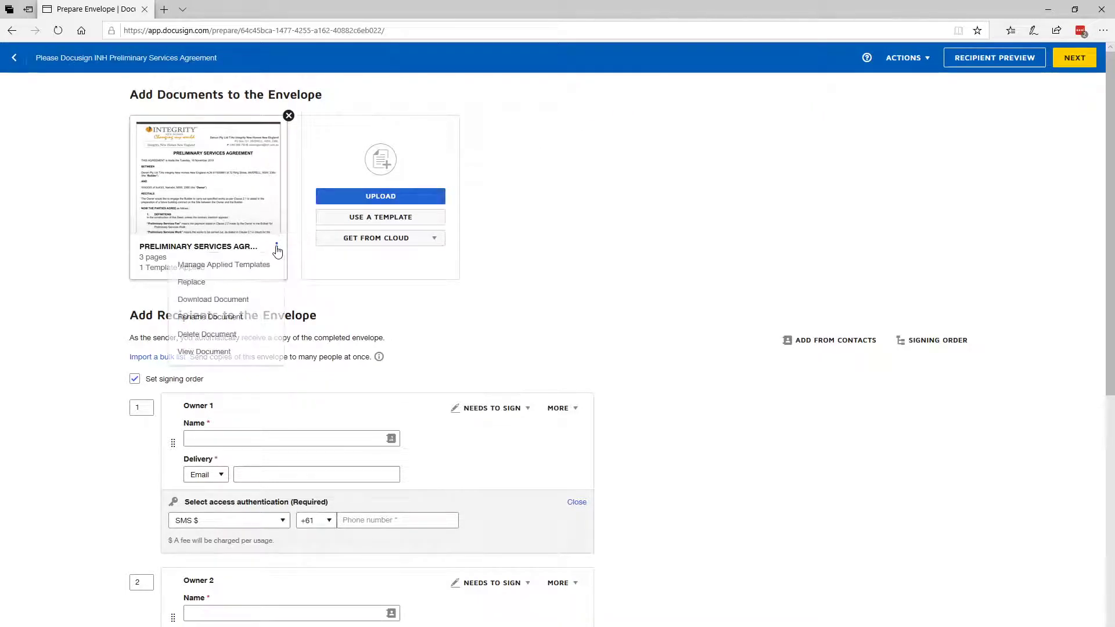
click(192, 286)
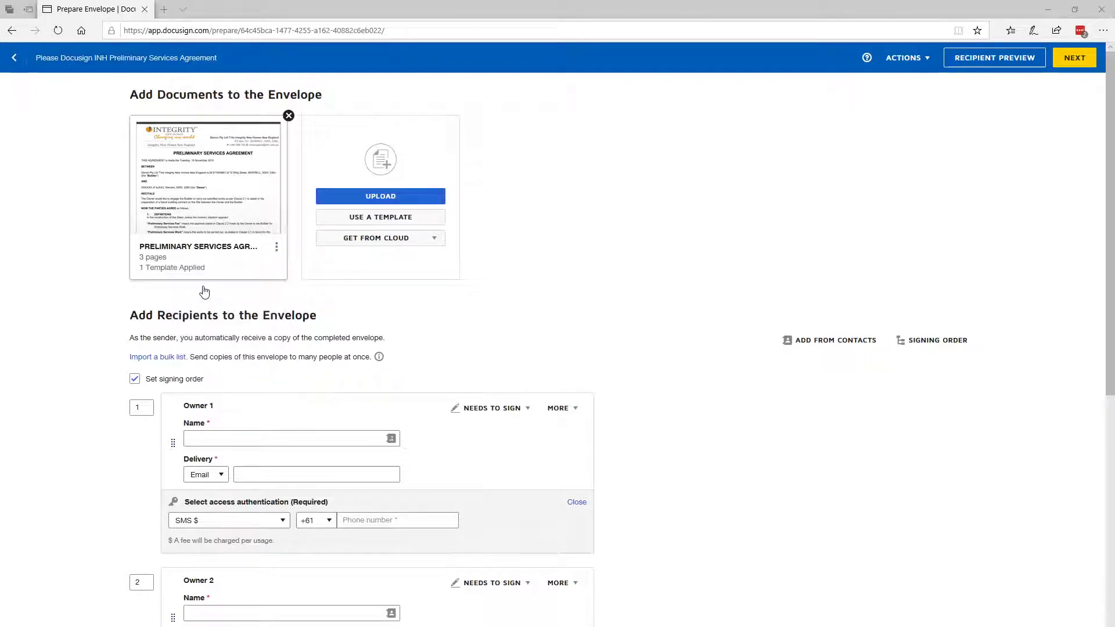
click(209, 87)
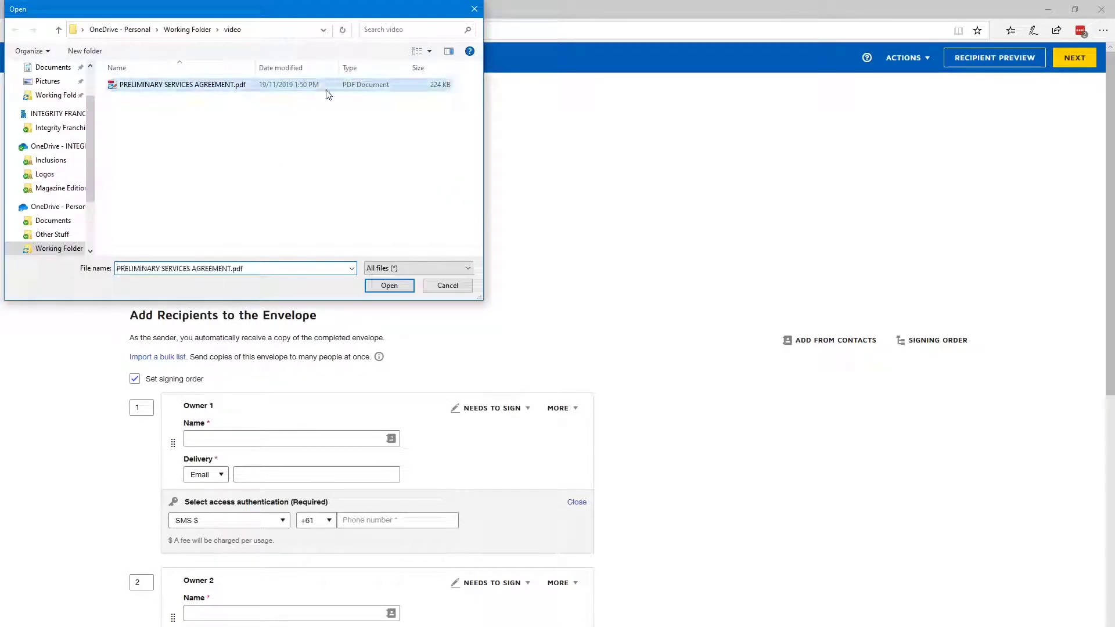
click(397, 285)
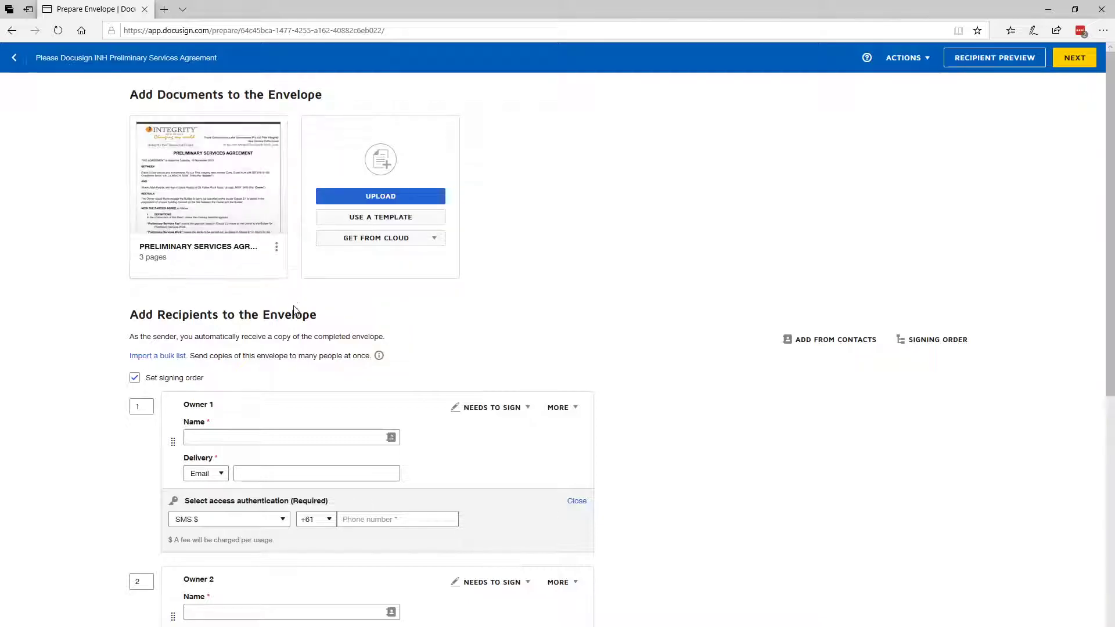
View the pages of the replacement agreement document, and close the preview
click(209, 175)
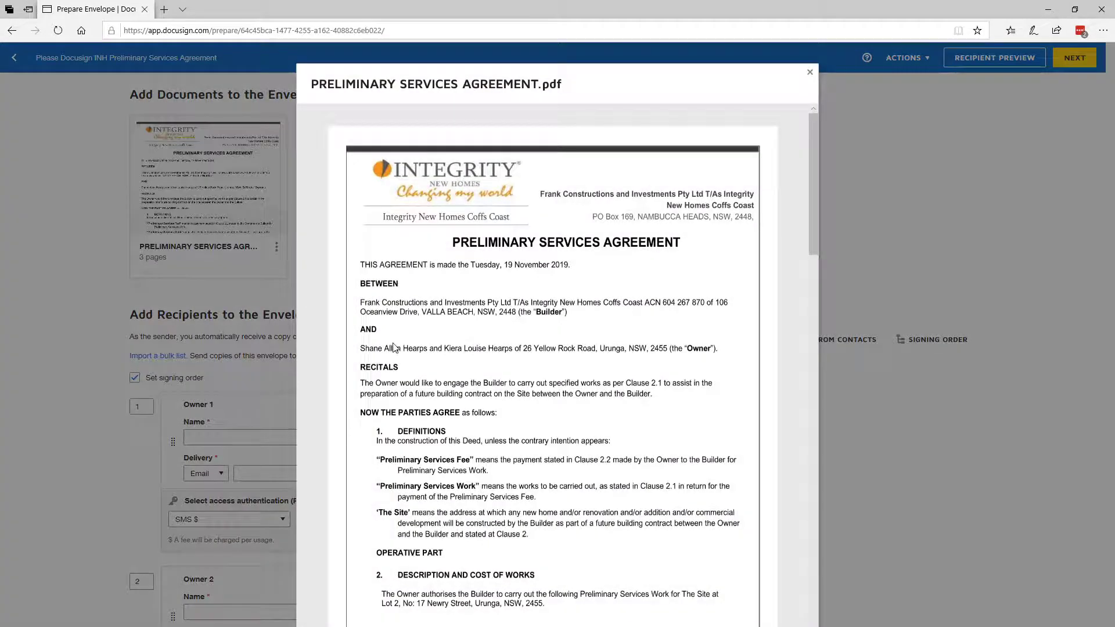
scroll(604, 383, down, 15)
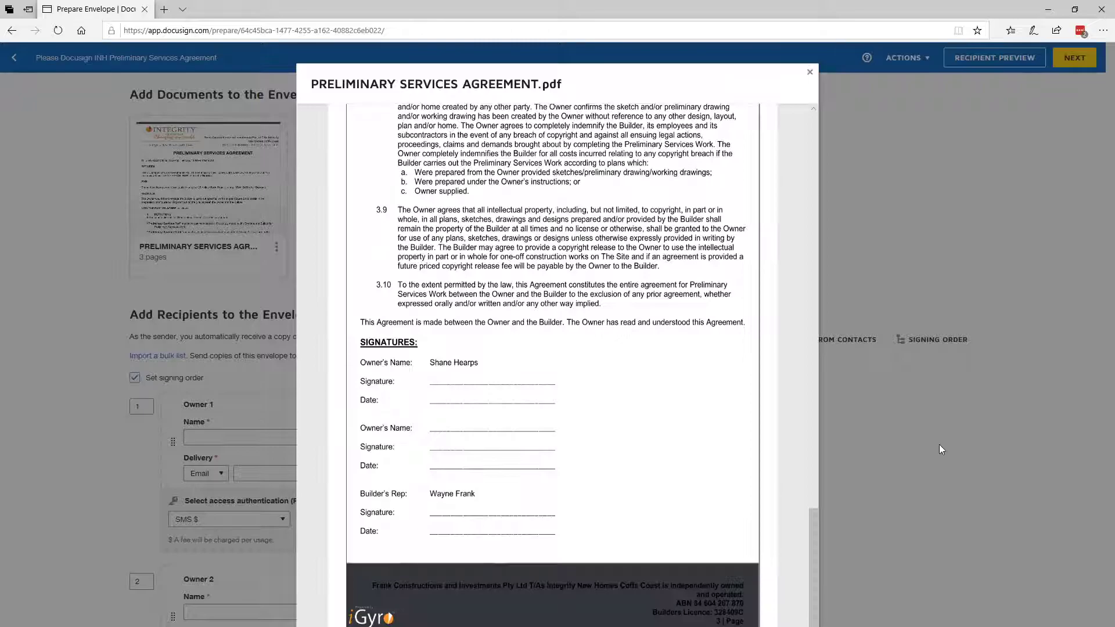
click(940, 445)
Examine the name and SMS phone fields of the owner recipients, the builder recipient, and the message to all recipients
scroll(232, 279, down, 3)
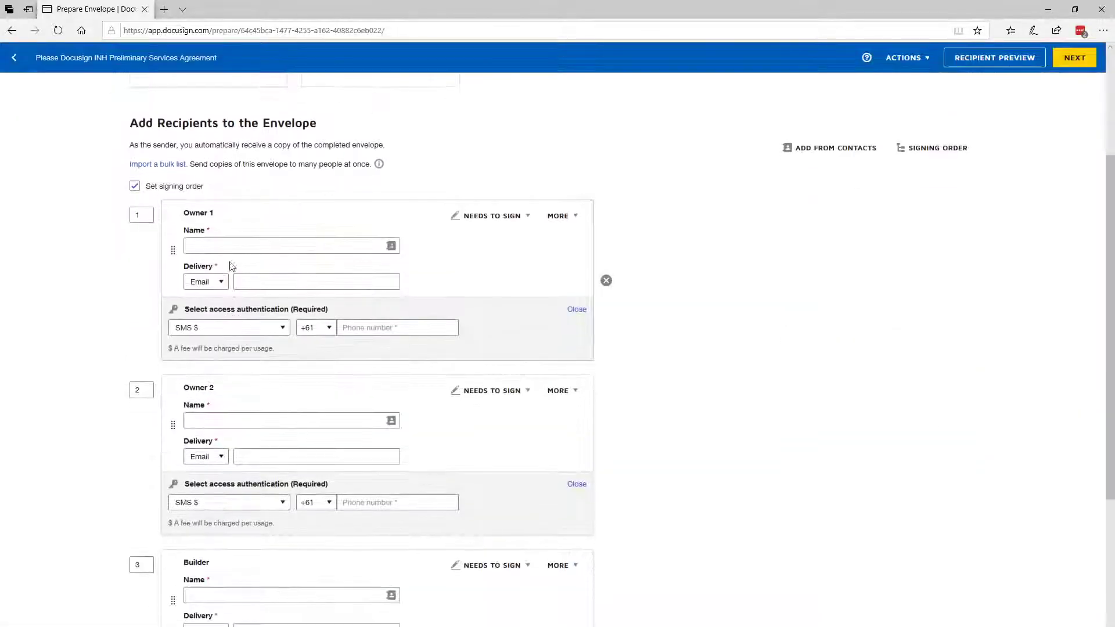
click(230, 245)
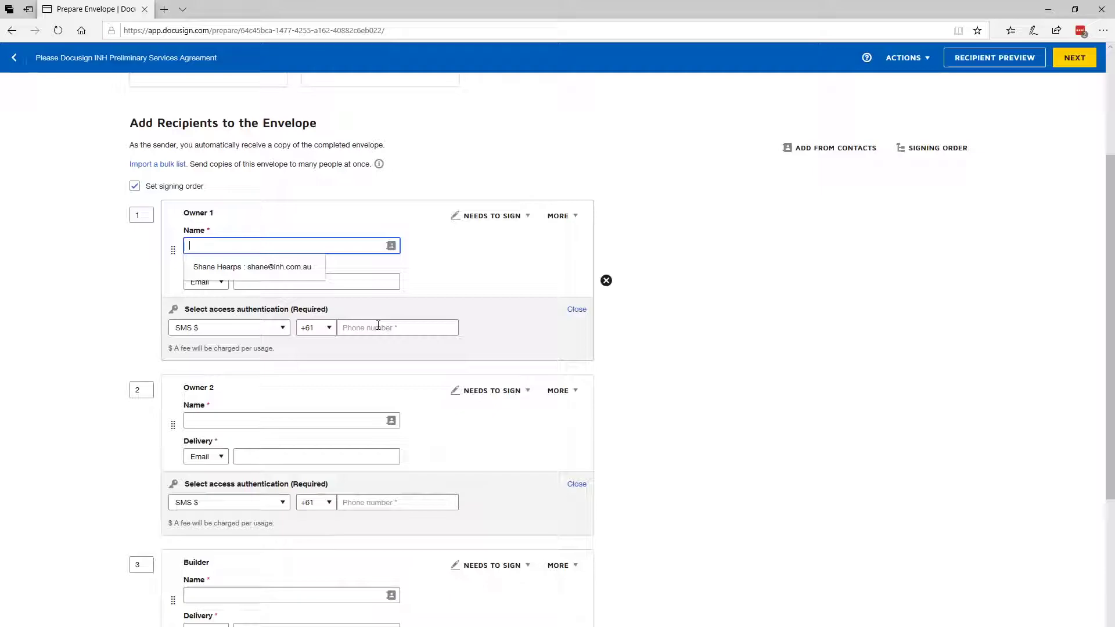
click(378, 327)
click(244, 246)
click(241, 420)
click(239, 245)
click(221, 421)
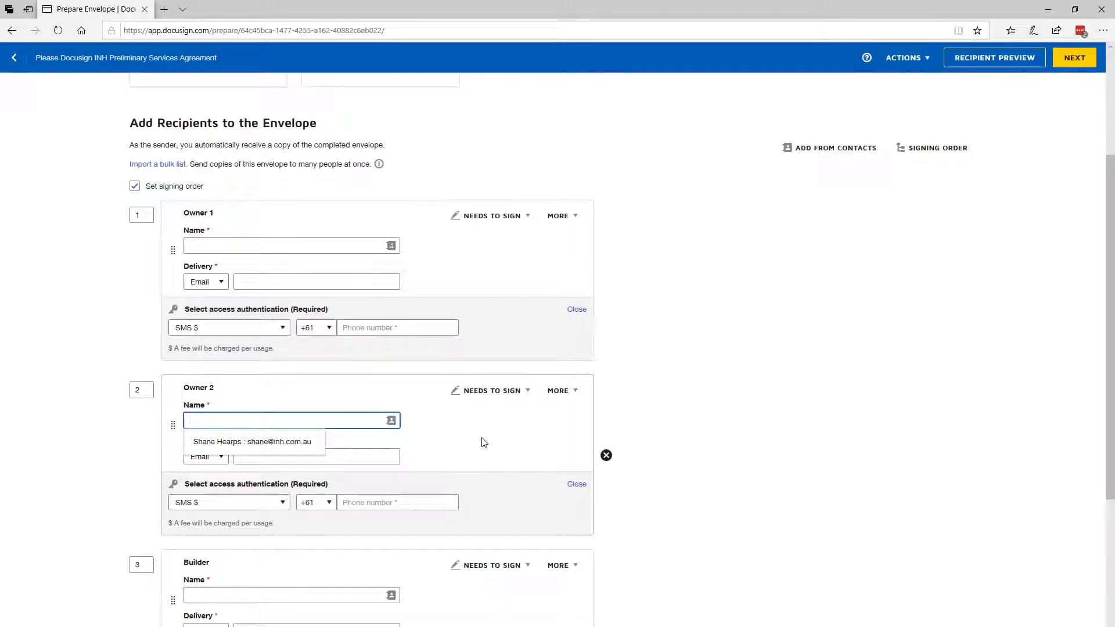
scroll(483, 443, down, 5)
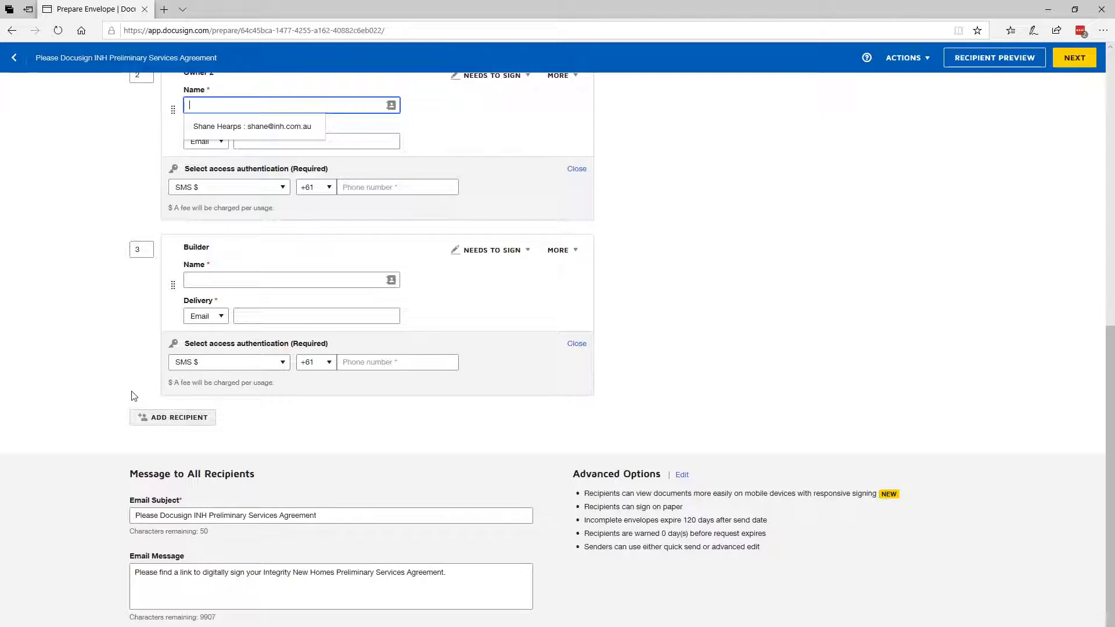
scroll(133, 396, up, 6)
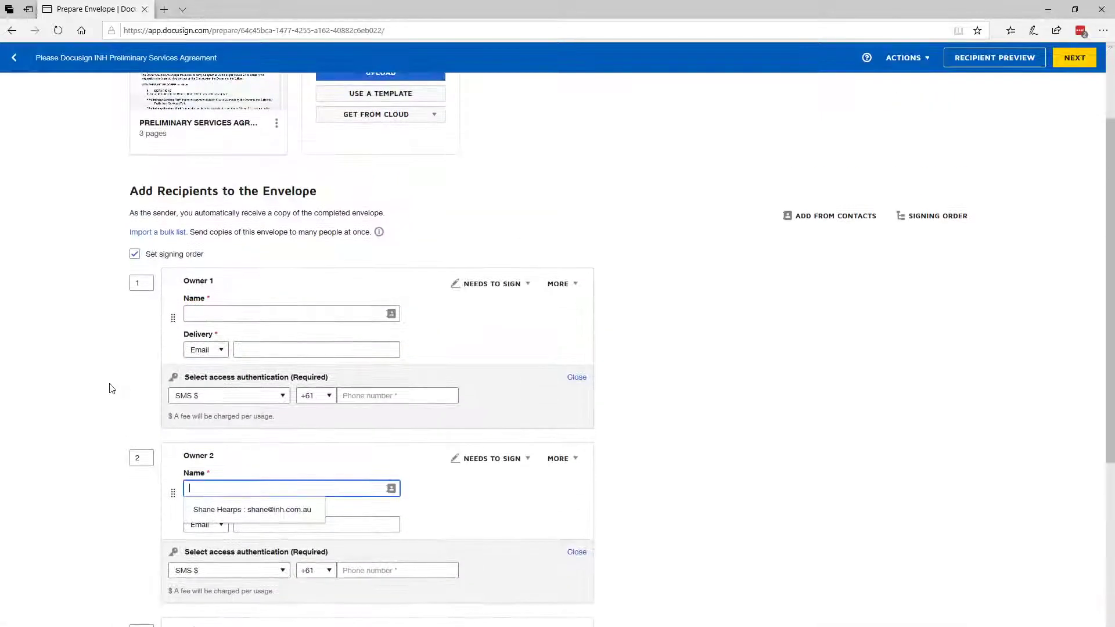
Check the signing order positions of Owner 1, Owner 2 and the Builder
click(148, 456)
click(142, 283)
click(148, 624)
click(147, 458)
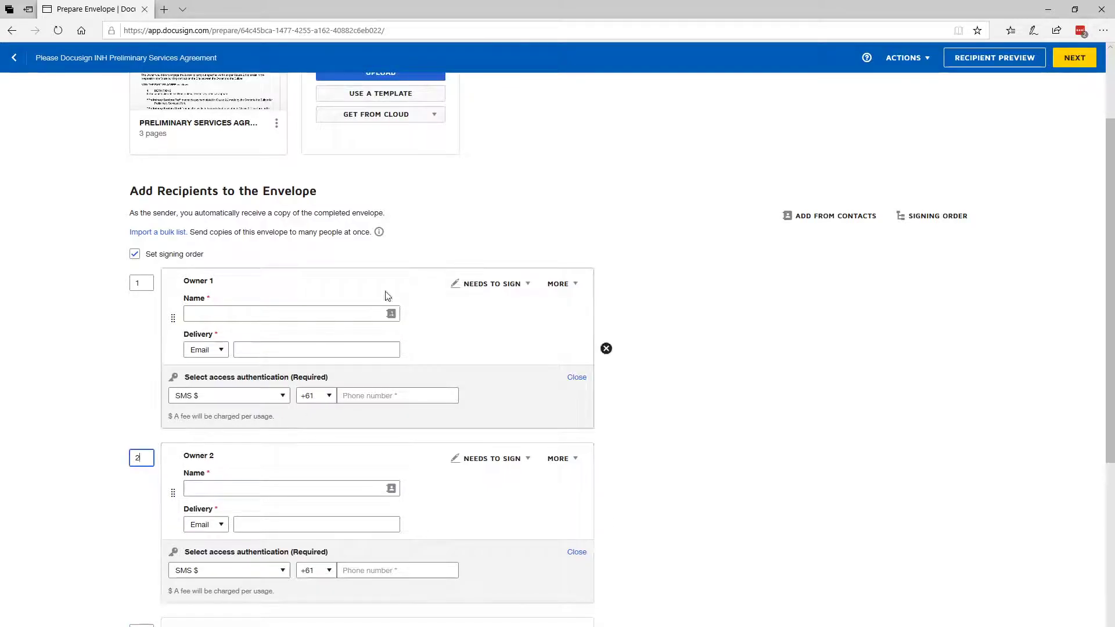
Start deleting the Owner 2 recipient with its assigned fields, and cancel the deletion
scroll(388, 295, down, 2)
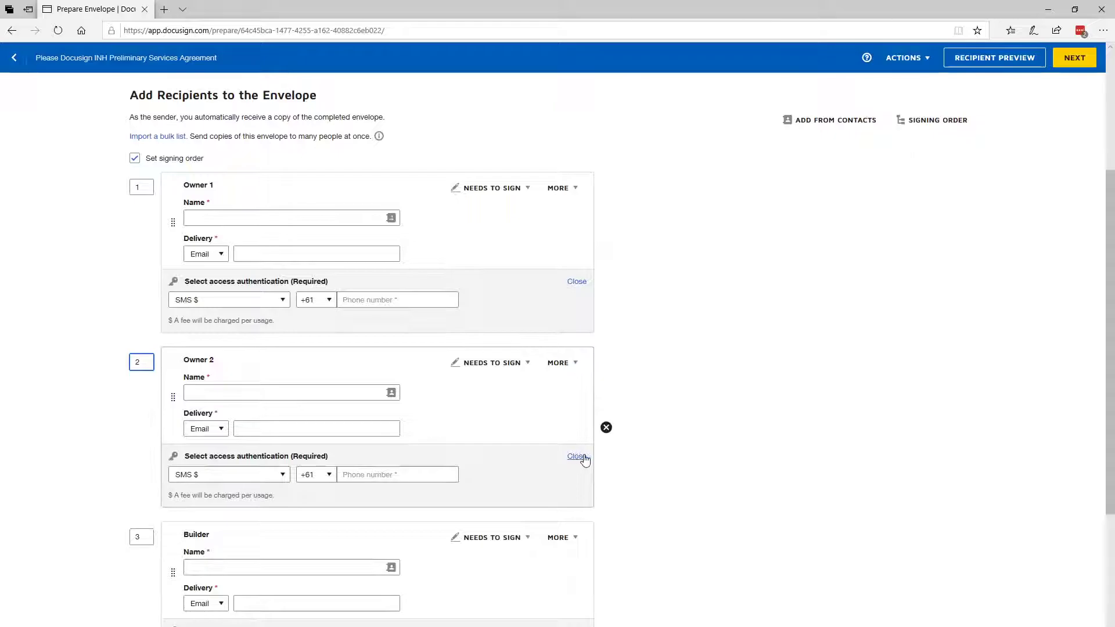
click(606, 430)
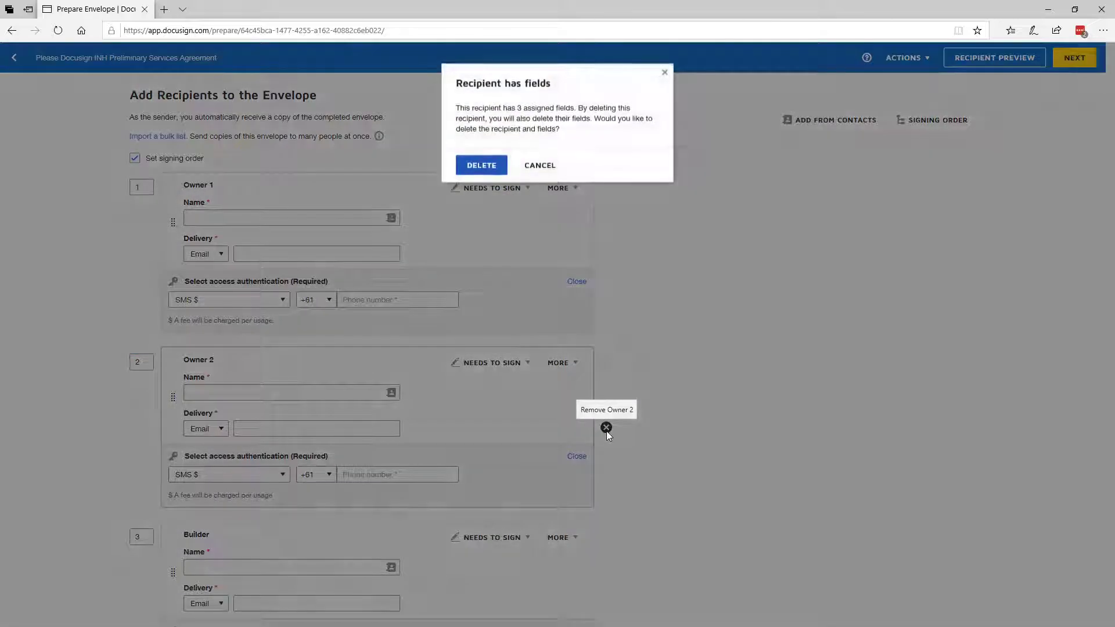
click(546, 166)
Try to continue to the next stage of the envelope with all recipient details left empty
scroll(255, 484, down, 3)
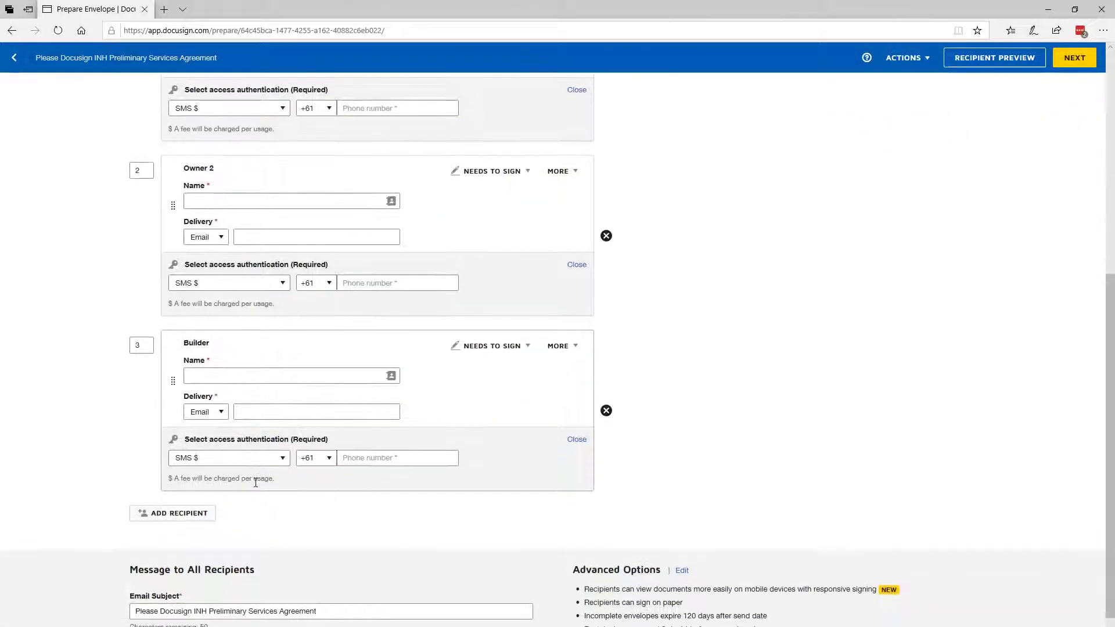
scroll(256, 483, up, 6)
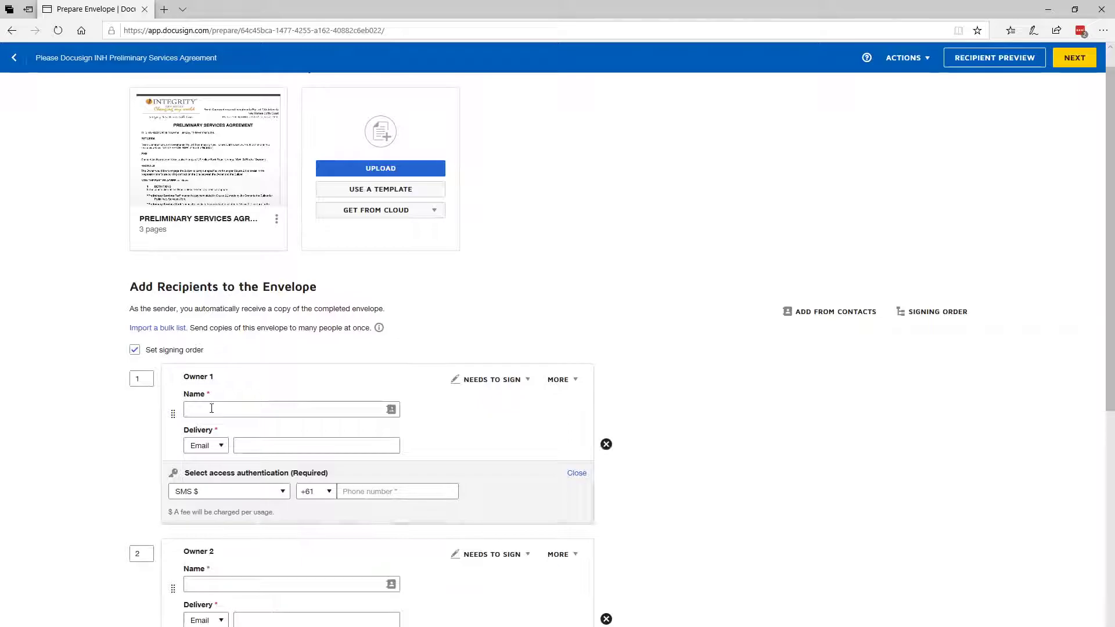
click(214, 410)
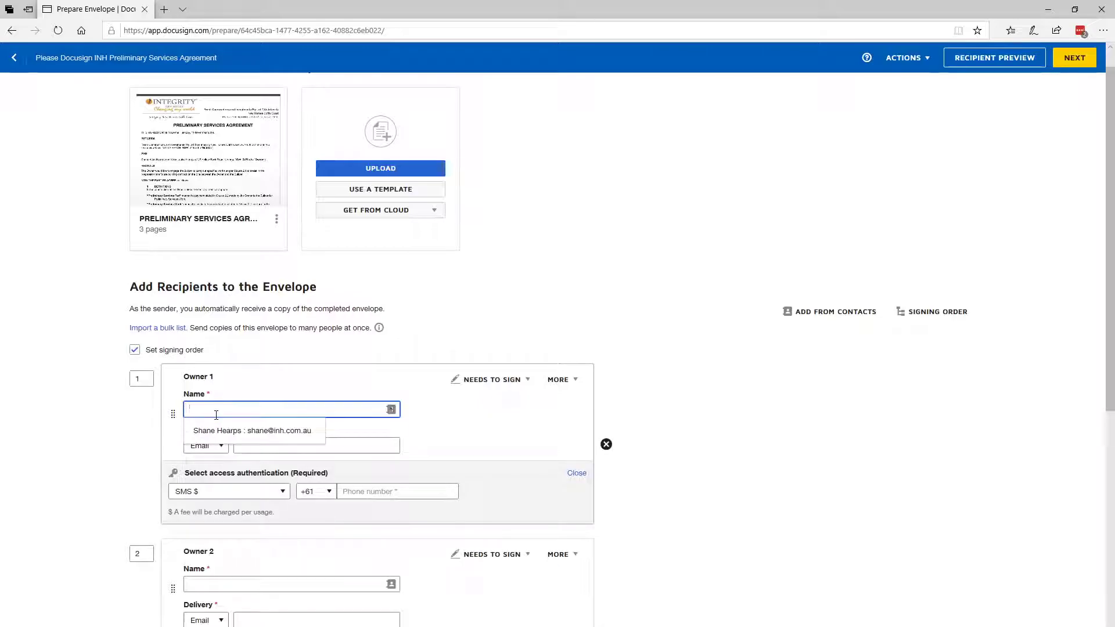
scroll(216, 415, down, 6)
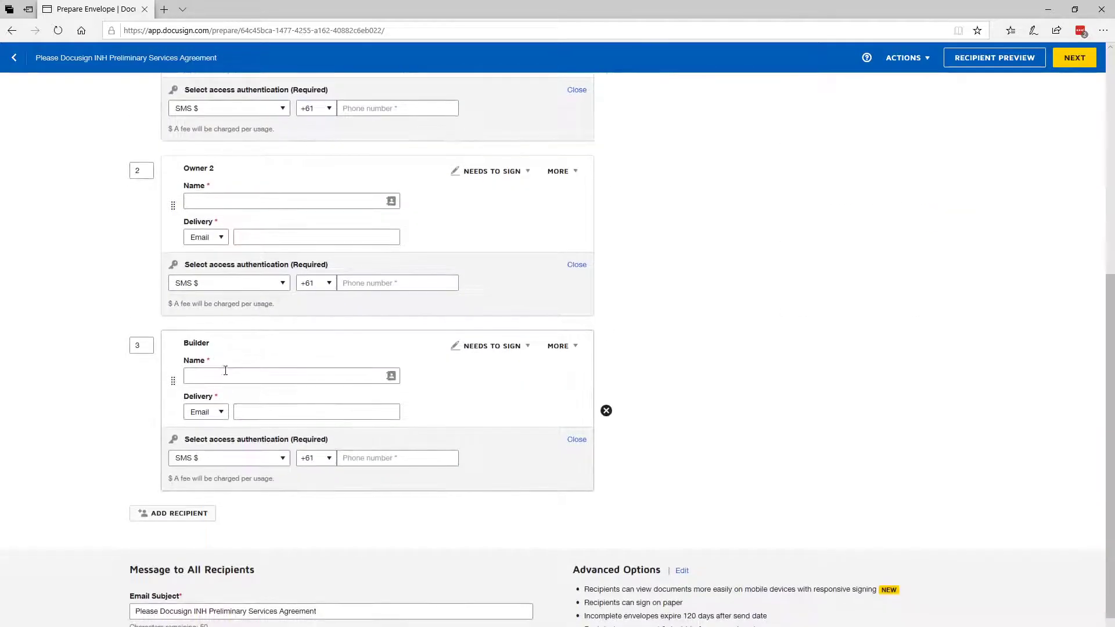
click(1074, 58)
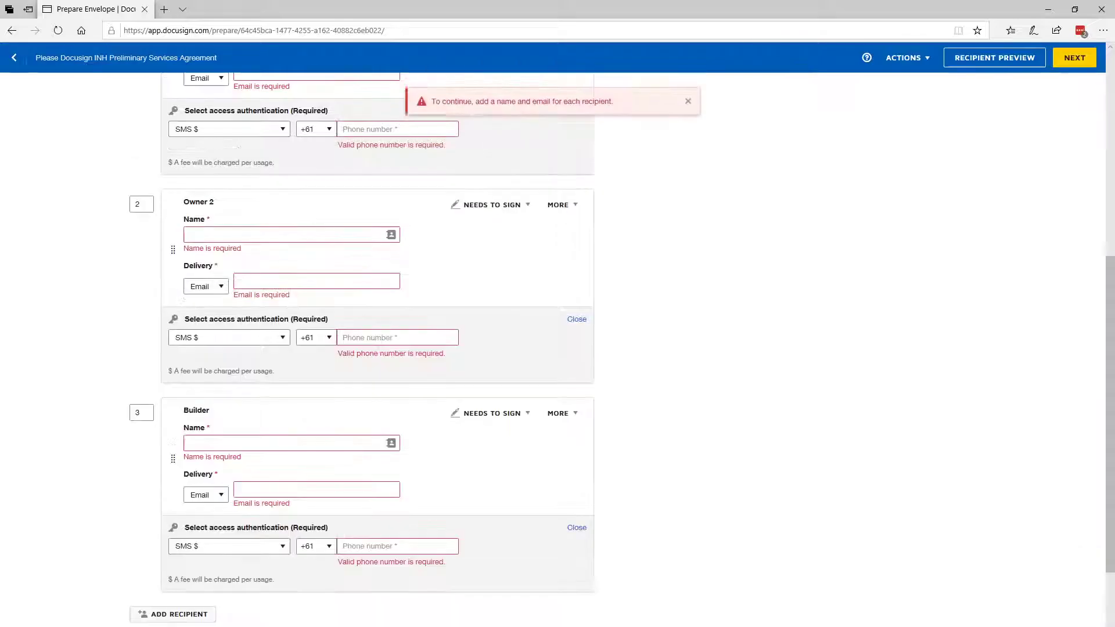
Fill in a placeholder name and a validly formatted e-mail address for Owner 1
scroll(364, 368, up, 6)
click(251, 408)
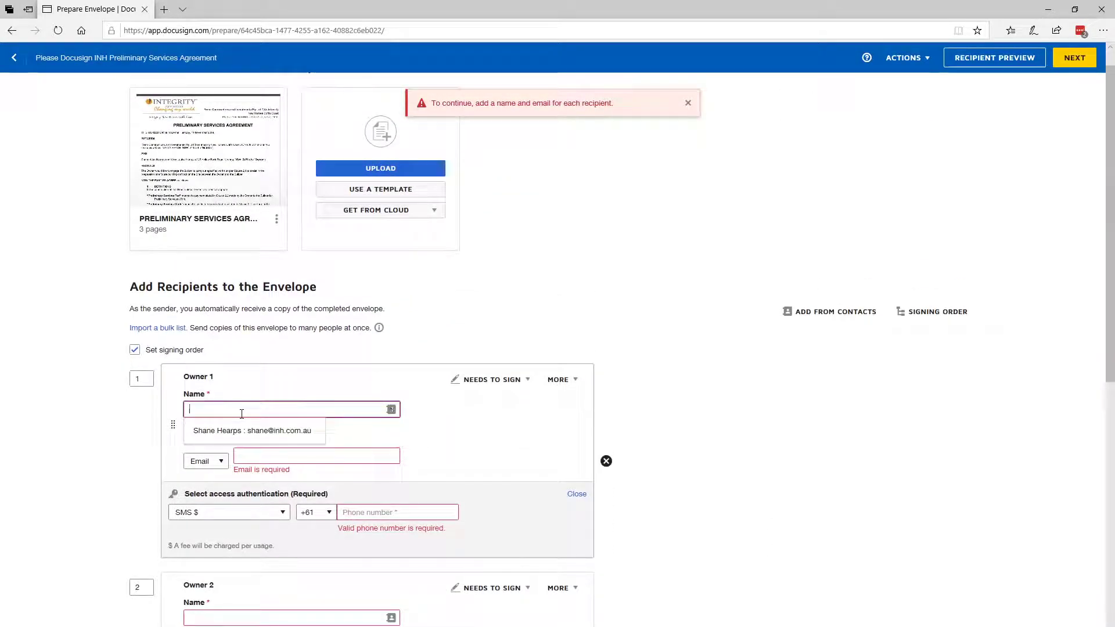
text(ddfd)
click(361, 446)
text(dfdfd@#dffd)
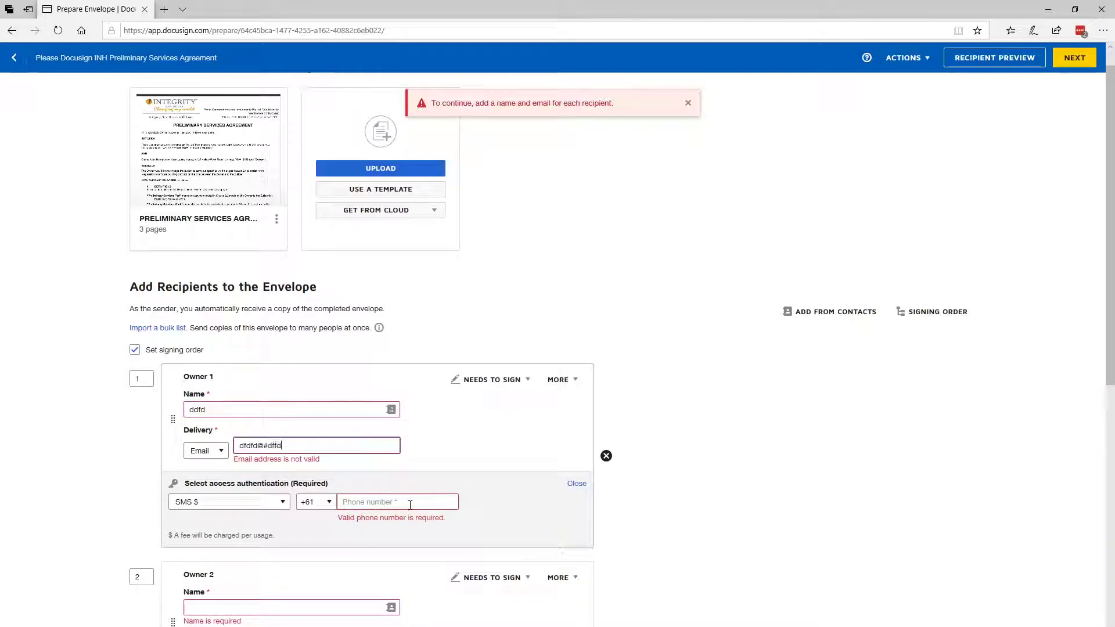
key(BackSpace)
key(BackSpace)
key(BackSpace)
key(BackSpace)
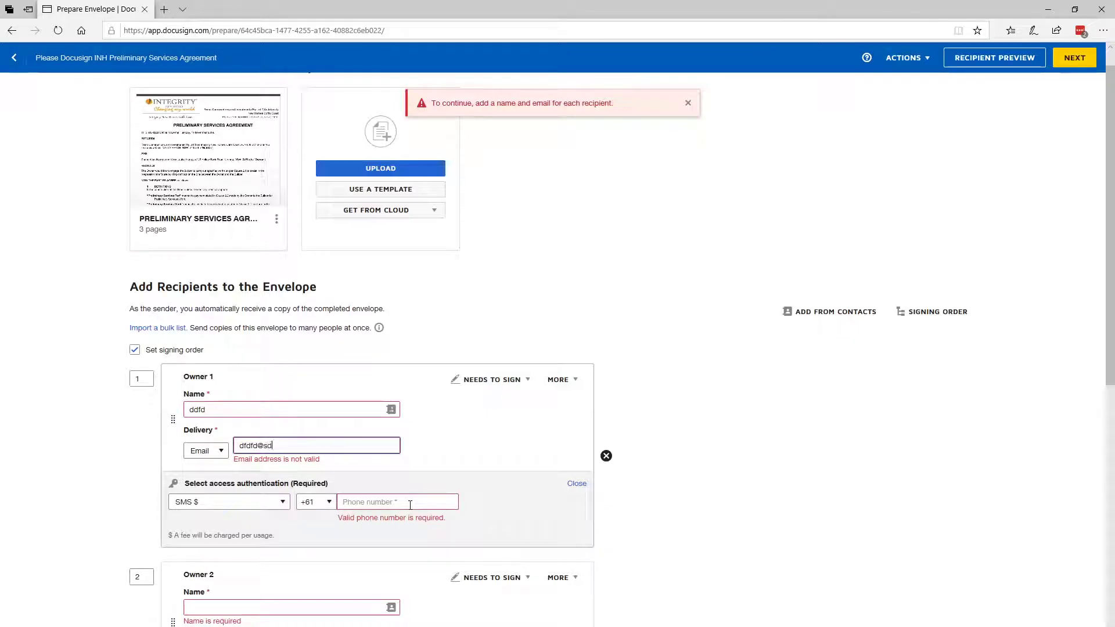
text(s.com)
key(Tab)
Enter a ten-digit placeholder phone number for Owner 1's SMS authentication
click(405, 492)
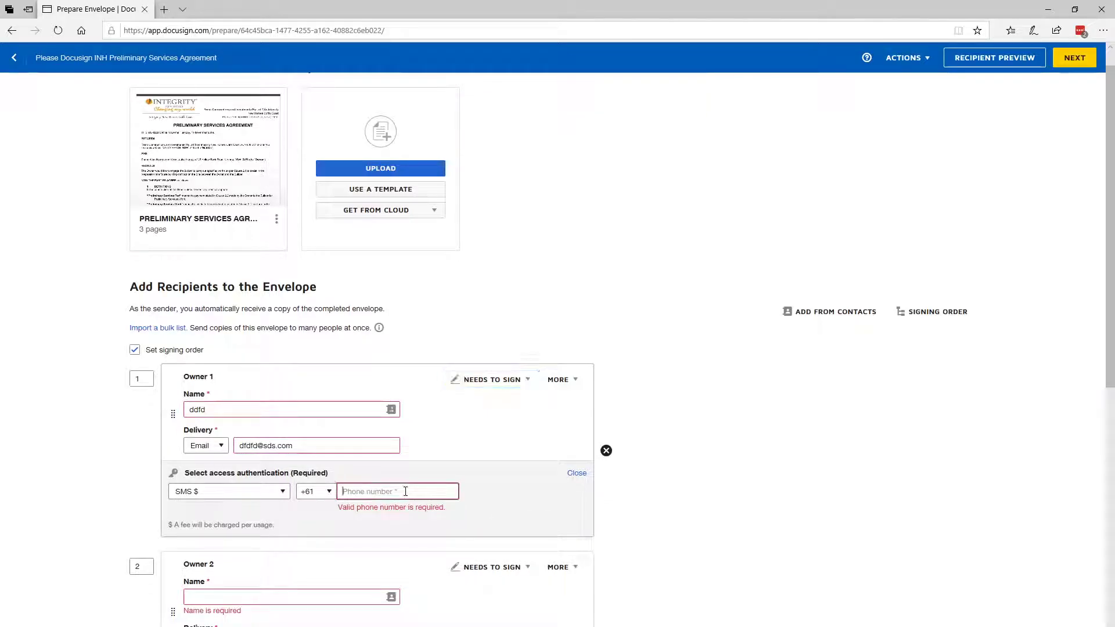
text(040000000000)
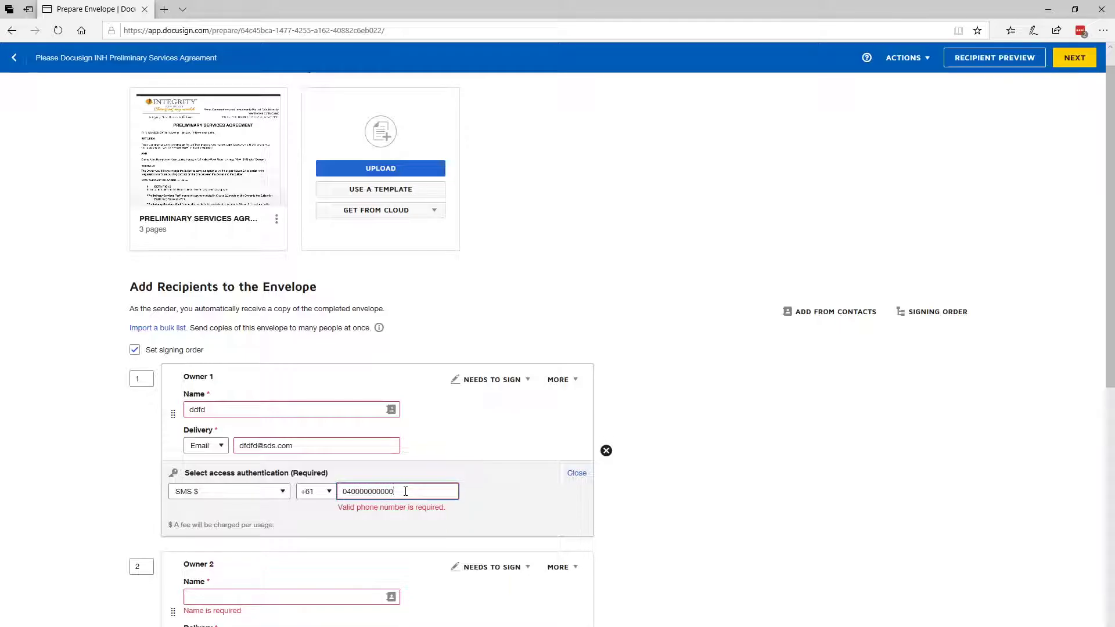
key(BackSpace)
key(BackSpace)
Copy Owner 1's phone number into the Builder's SMS authentication
double_click(407, 492)
key(ctrl+c)
scroll(292, 604, down, 5)
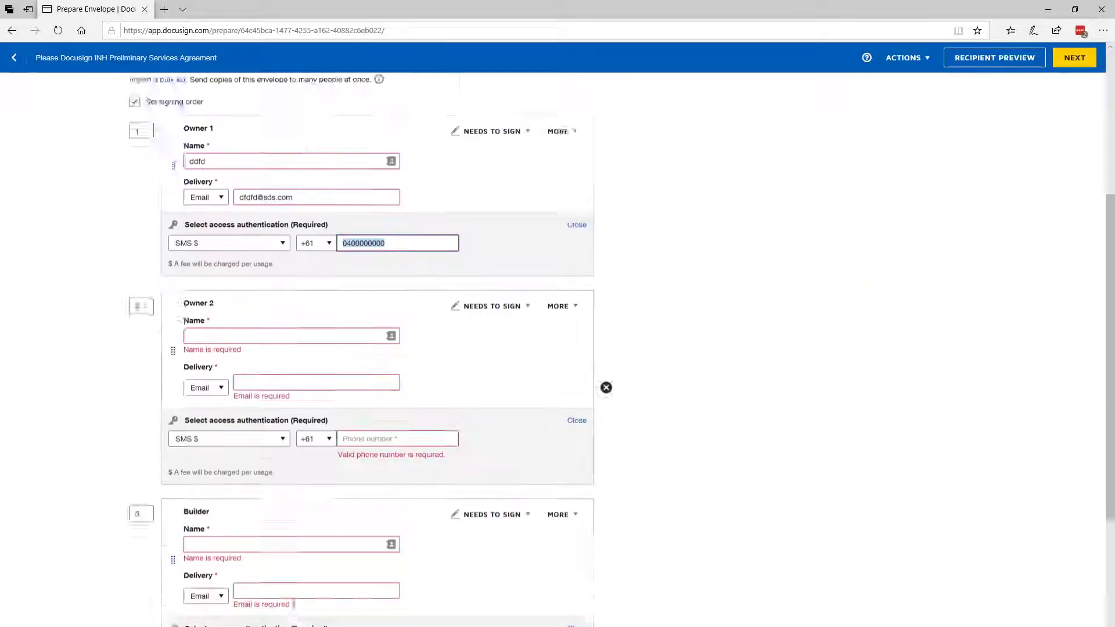
click(329, 552)
click(363, 609)
key(ctrl+v)
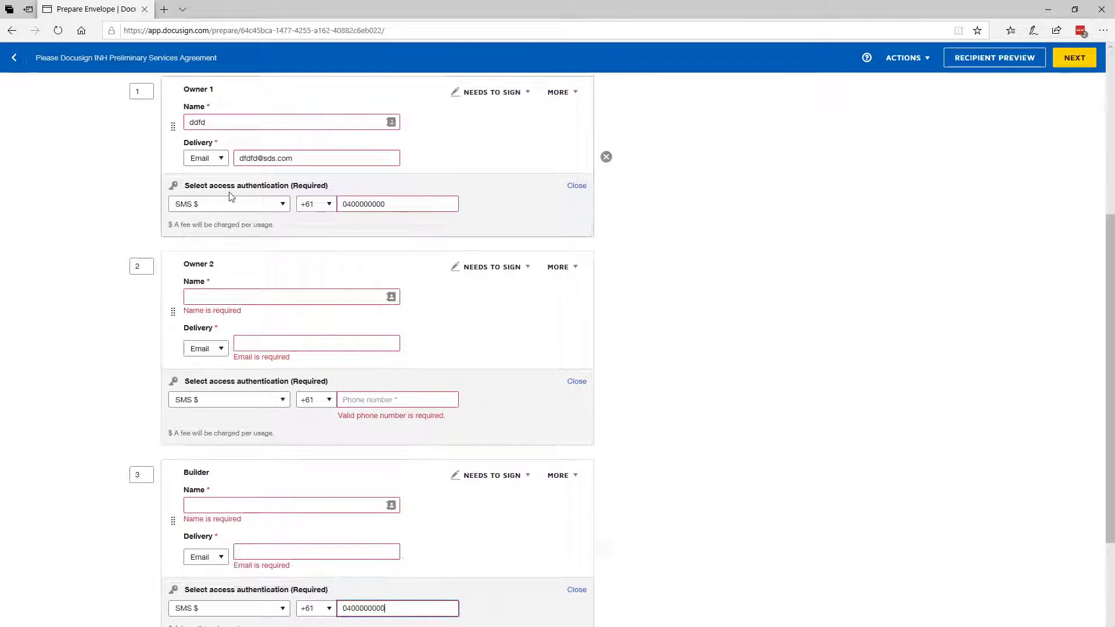
Add a placeholder surname to Owner 1's name and replace Owner 1's e-mail with another validly formatted placeholder address
click(226, 123)
text(sdsds)
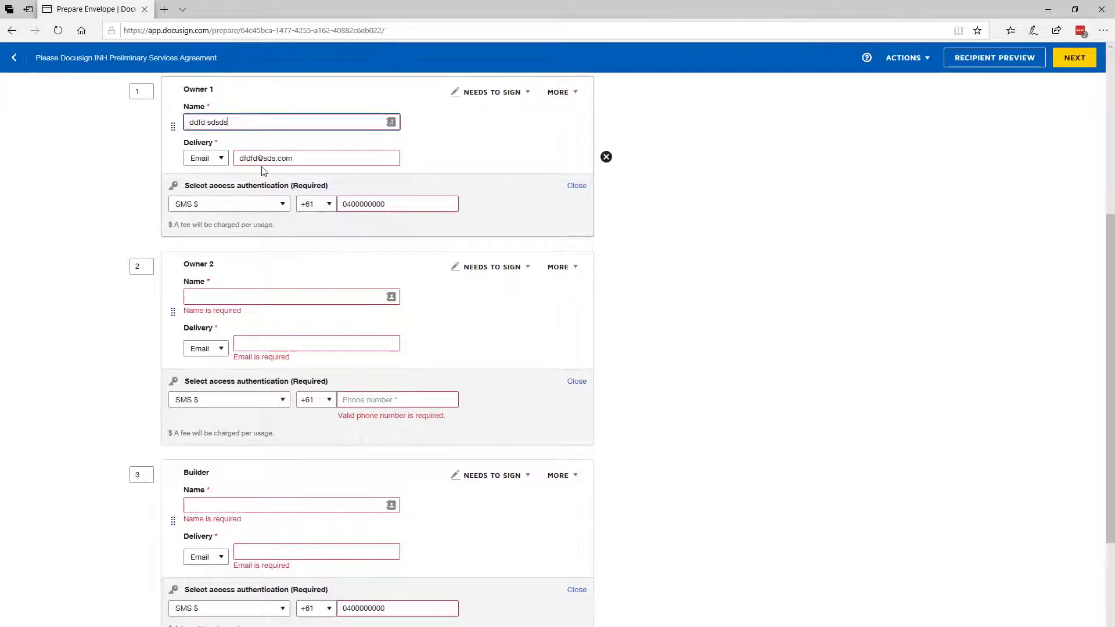
click(293, 157)
key(ctrl+a)
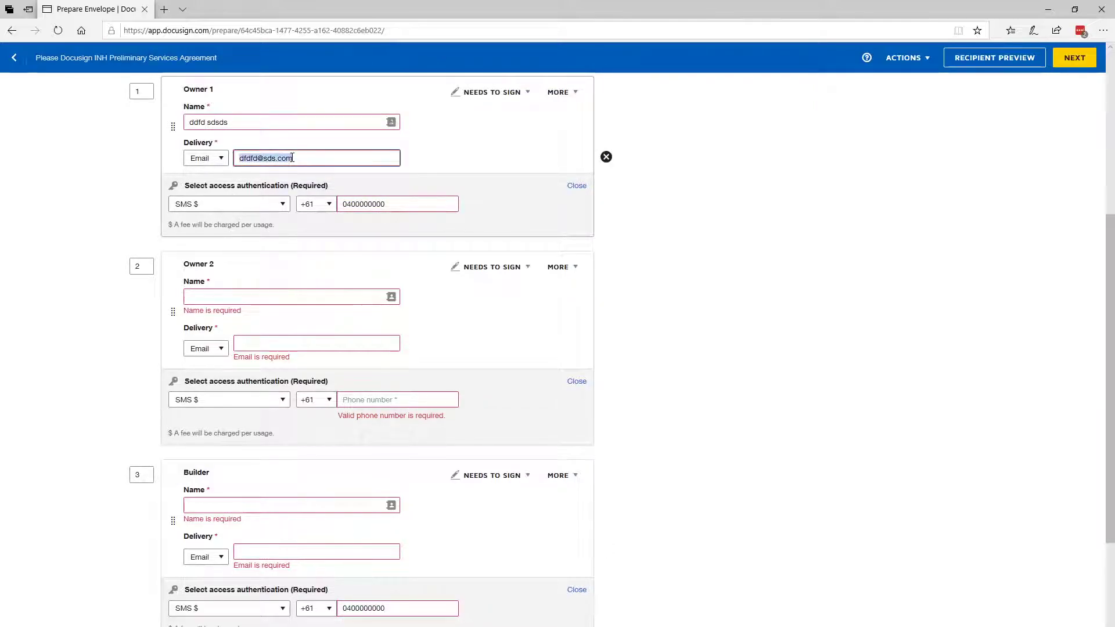
text(sdsd@sdsds.com)
key(Tab)
click(305, 163)
Copy Owner 1's e-mail address and full name into the matching Owner 2 details
click(277, 298)
drag(304, 159, 205, 198)
key(ctrl+c)
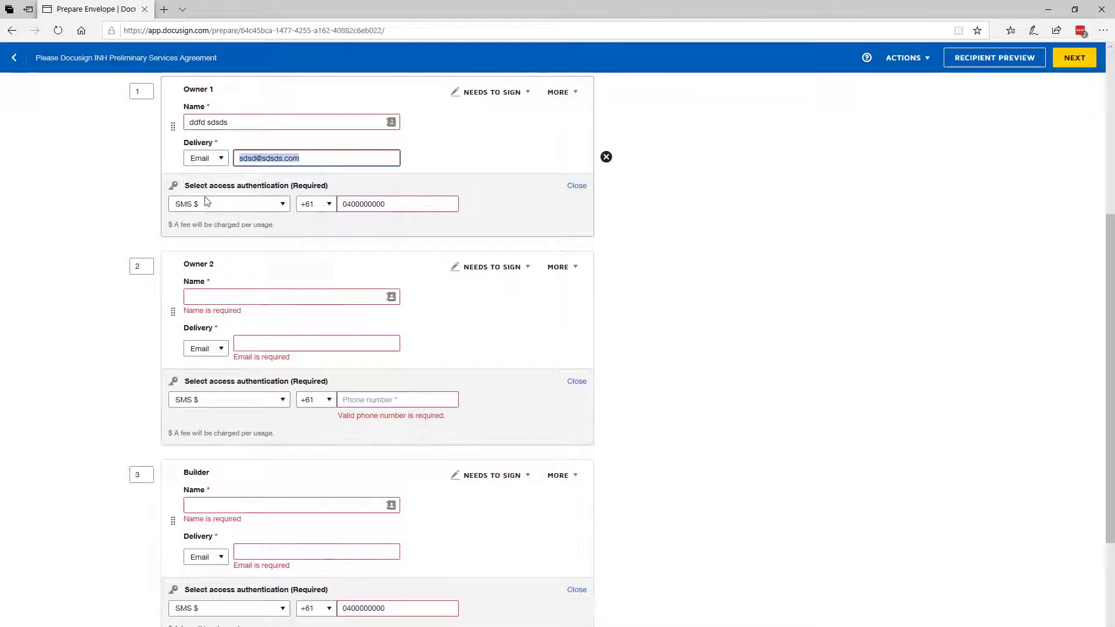
click(278, 343)
key(ctrl+v)
drag(233, 122, 188, 148)
key(ctrl+c)
click(232, 296)
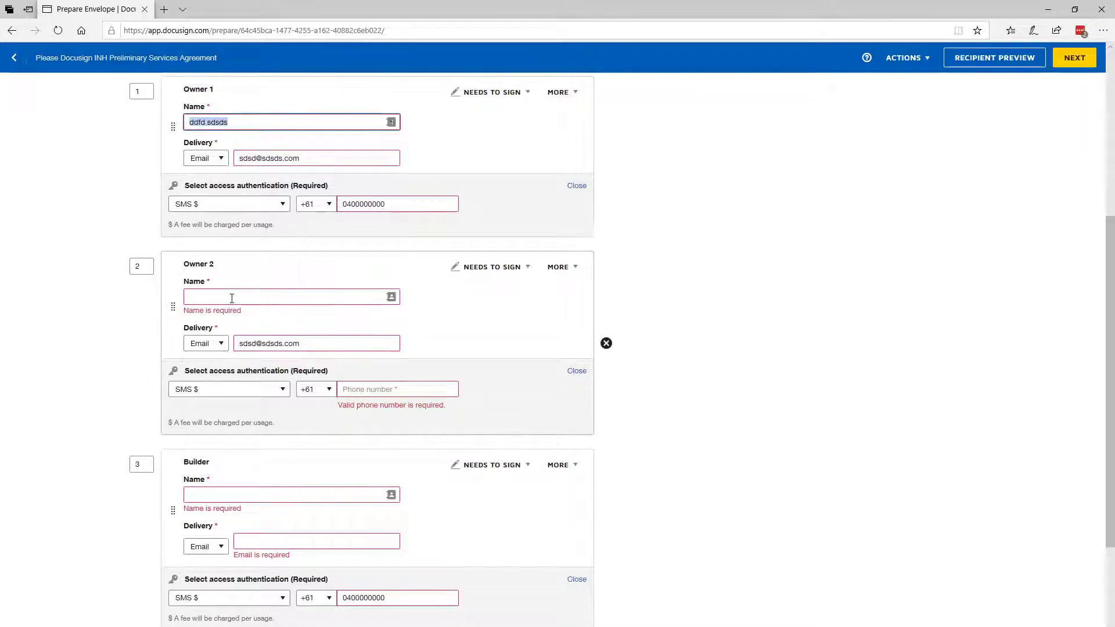
key(ctrl+v)
Fill in the Builder's name and e-mail from the suggested saved contact
click(351, 333)
click(255, 479)
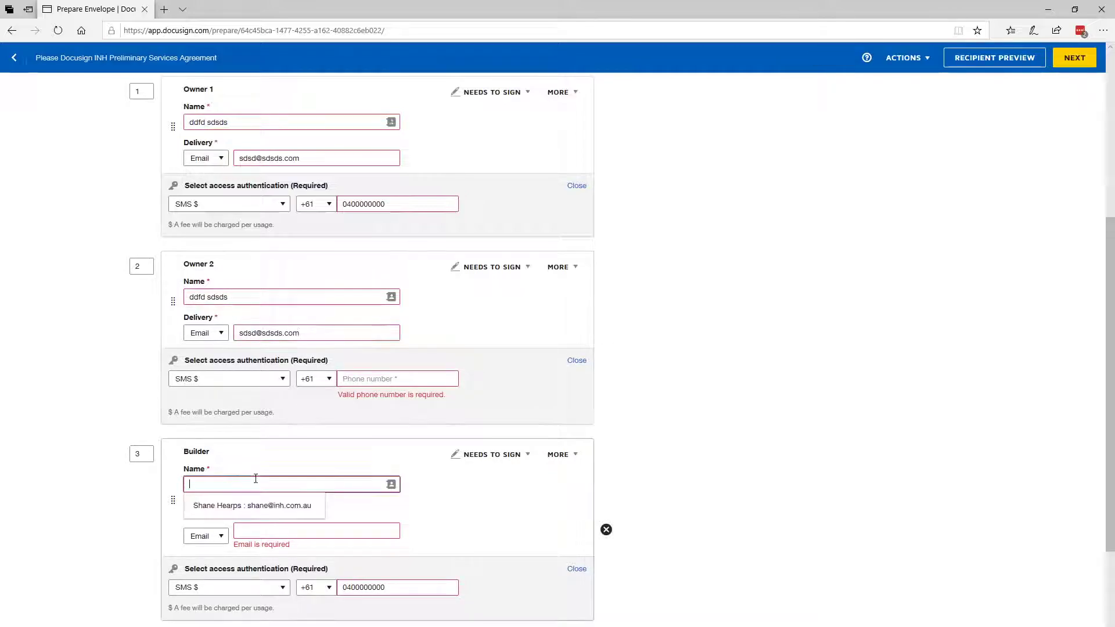
click(269, 505)
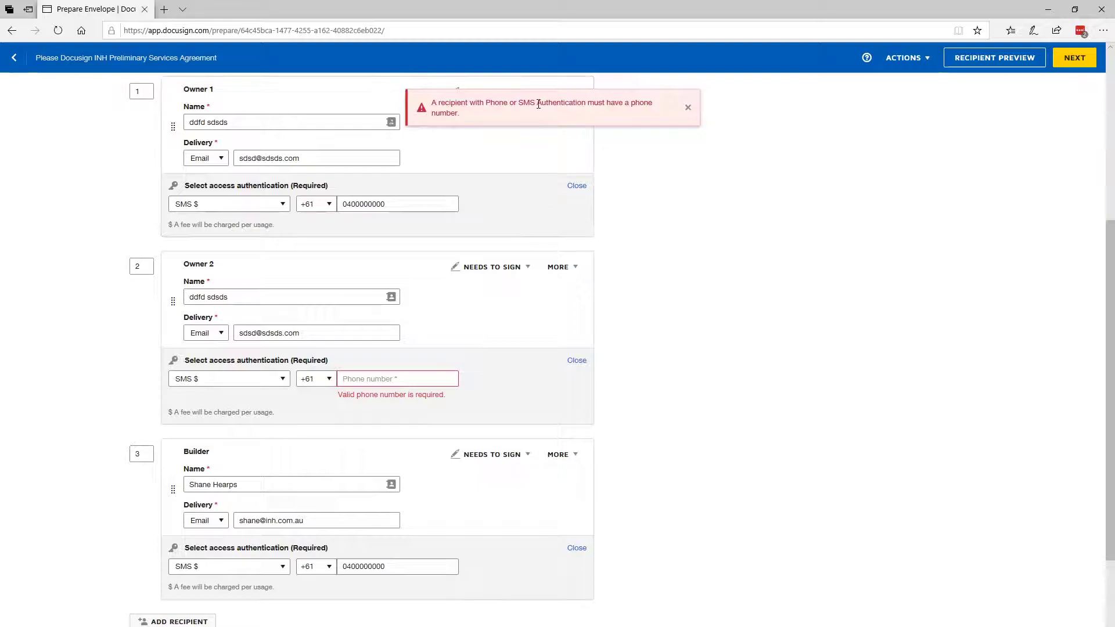
Copy Owner 1's phone number into Owner 2's SMS authentication and continue to the field placement stage
double_click(403, 202)
click(366, 379)
key(ctrl+v)
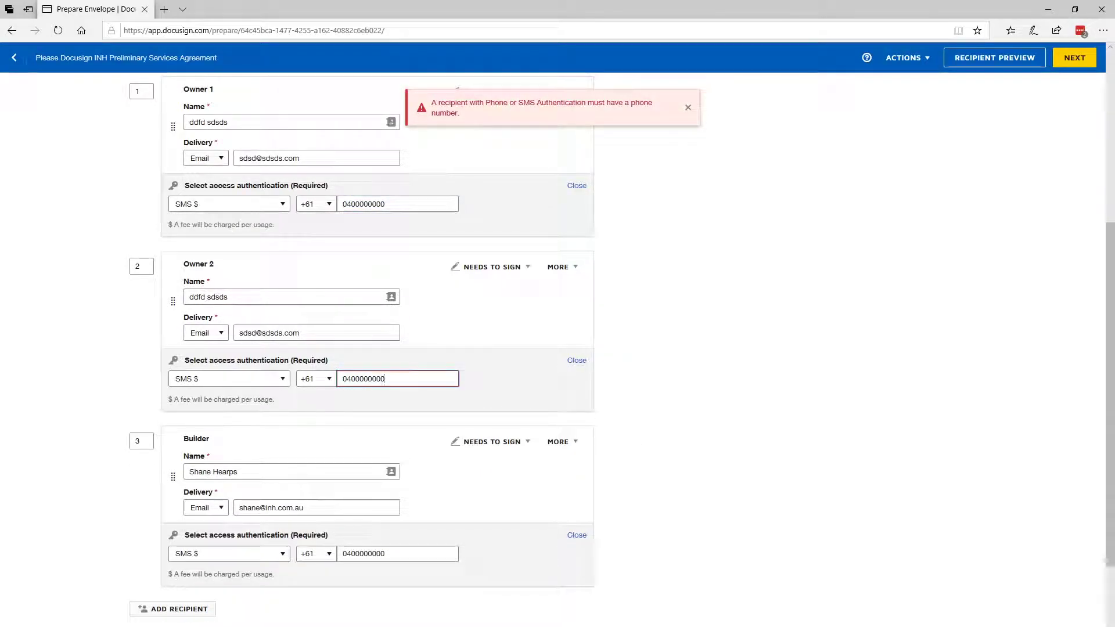
click(723, 274)
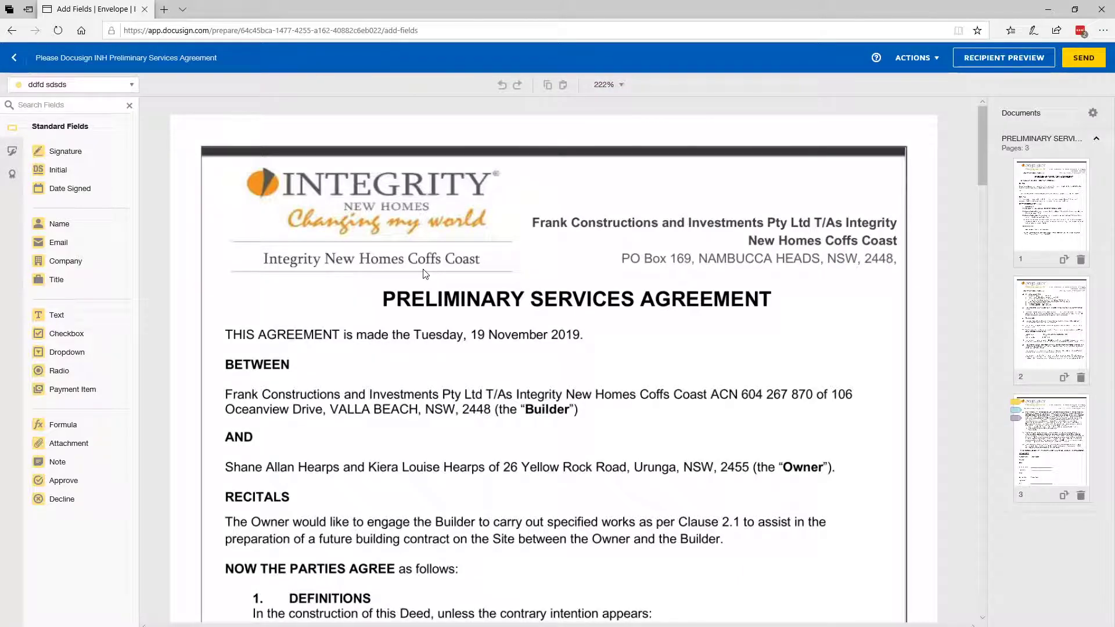
Switch the active recipient for new fields to Owner 2, to the Builder and back to Owner 1
scroll(414, 269, down, 2)
scroll(372, 266, up, 2)
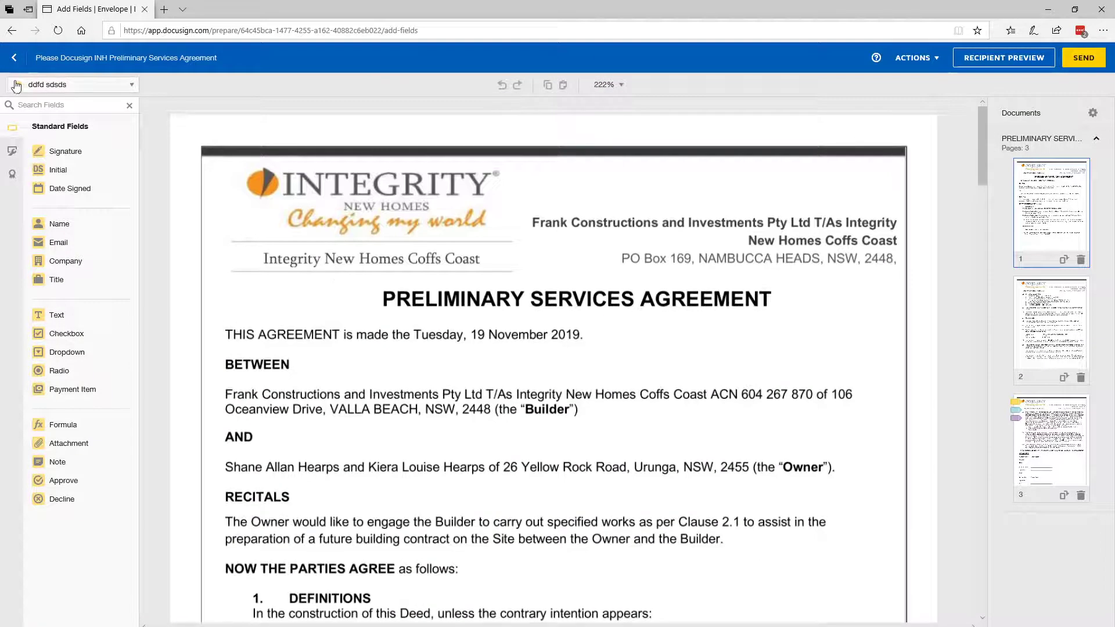
click(77, 86)
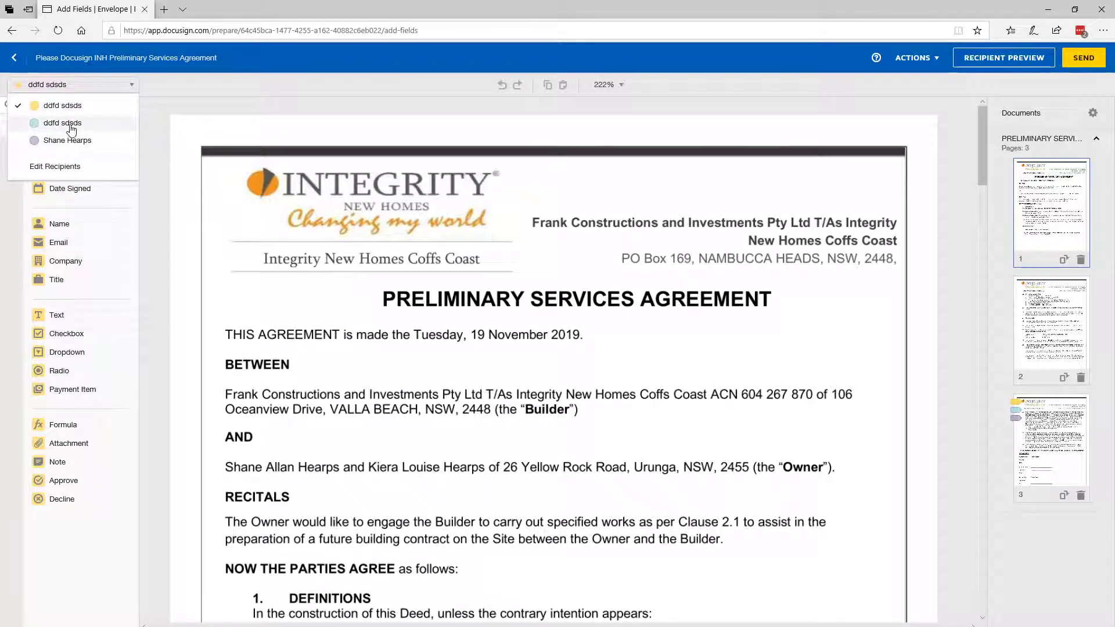
click(71, 124)
click(78, 85)
click(67, 141)
click(88, 86)
click(71, 113)
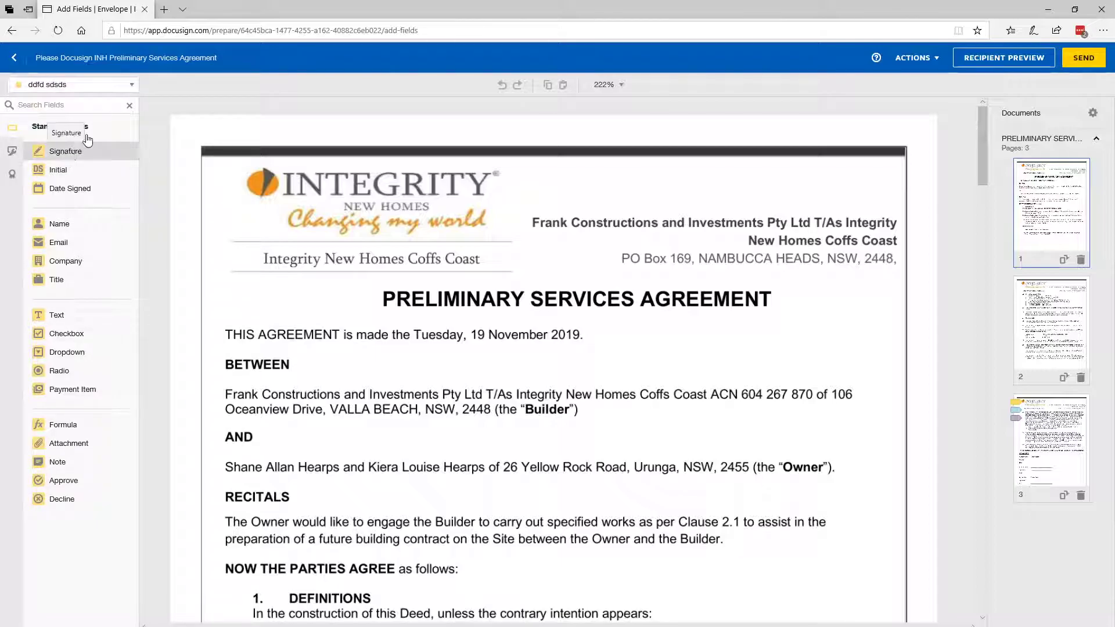
Place a signature field on page 1's letterhead and try assigning it to Owner 2, the Builder and back to Owner 1
drag(68, 153, 387, 263)
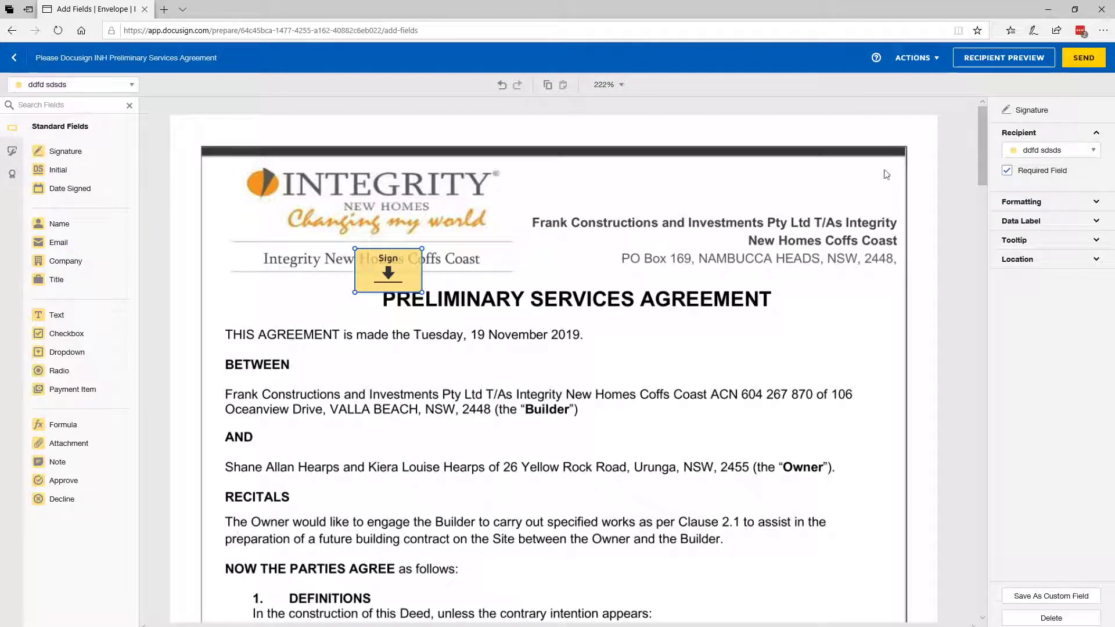
click(1044, 152)
click(1048, 187)
click(1055, 151)
click(1055, 206)
click(1046, 150)
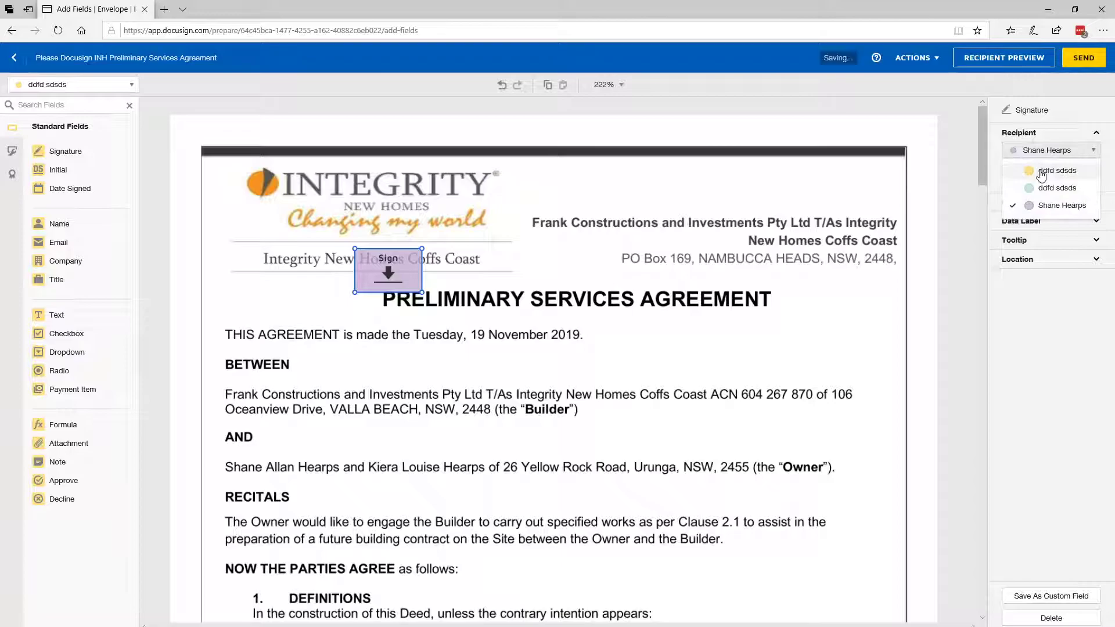
click(1054, 170)
click(397, 213)
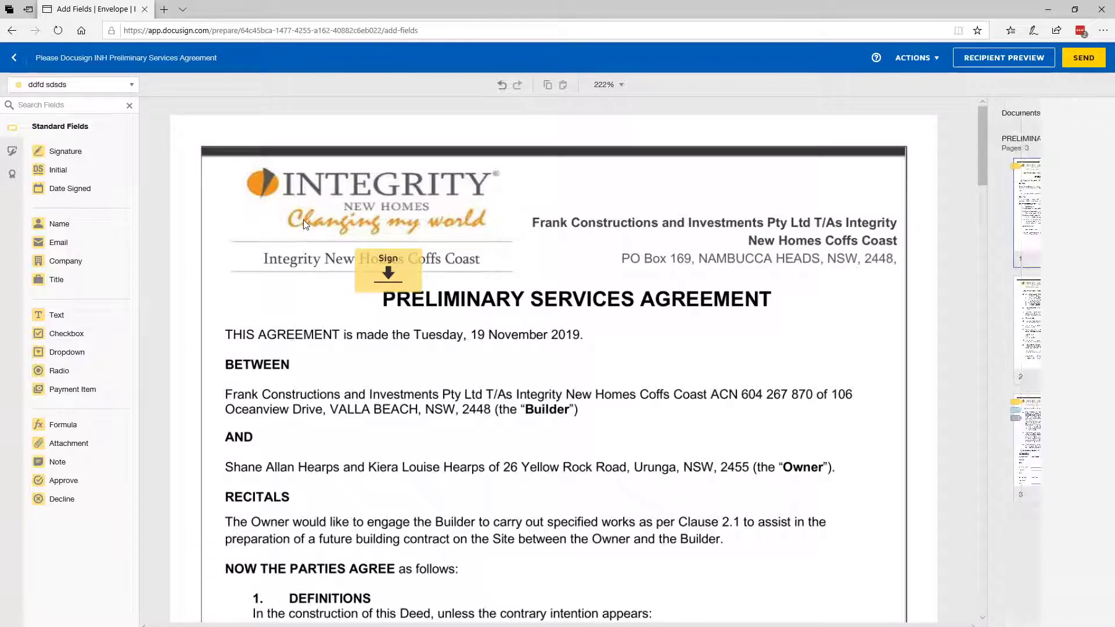
Delete the test signature field from page 1 and try out a Date Signed field and another signature field there
click(375, 263)
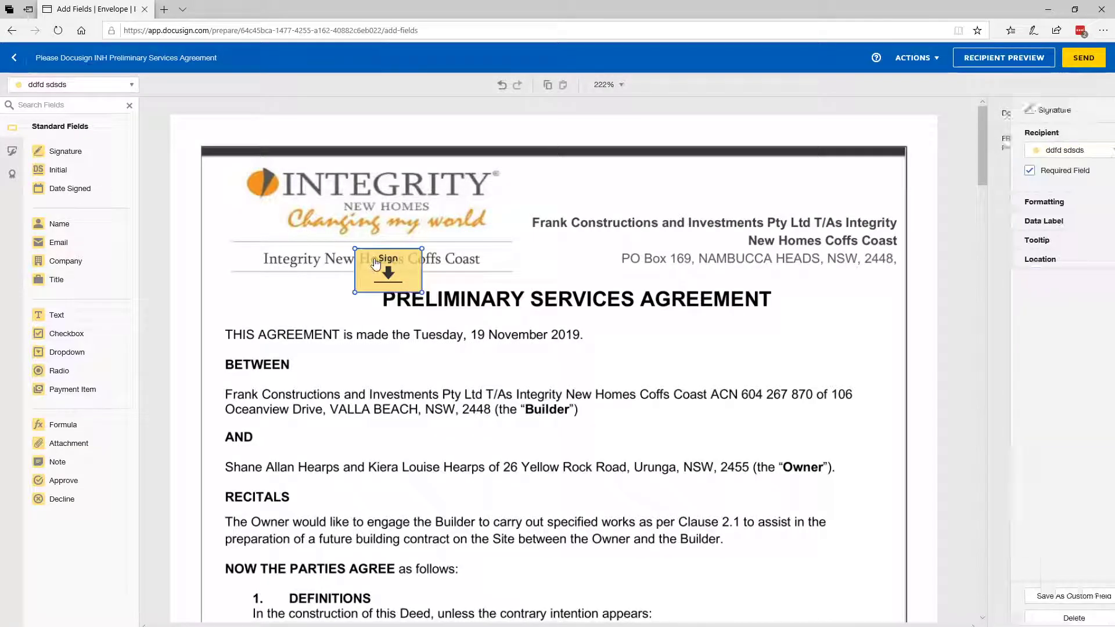
key(Delete)
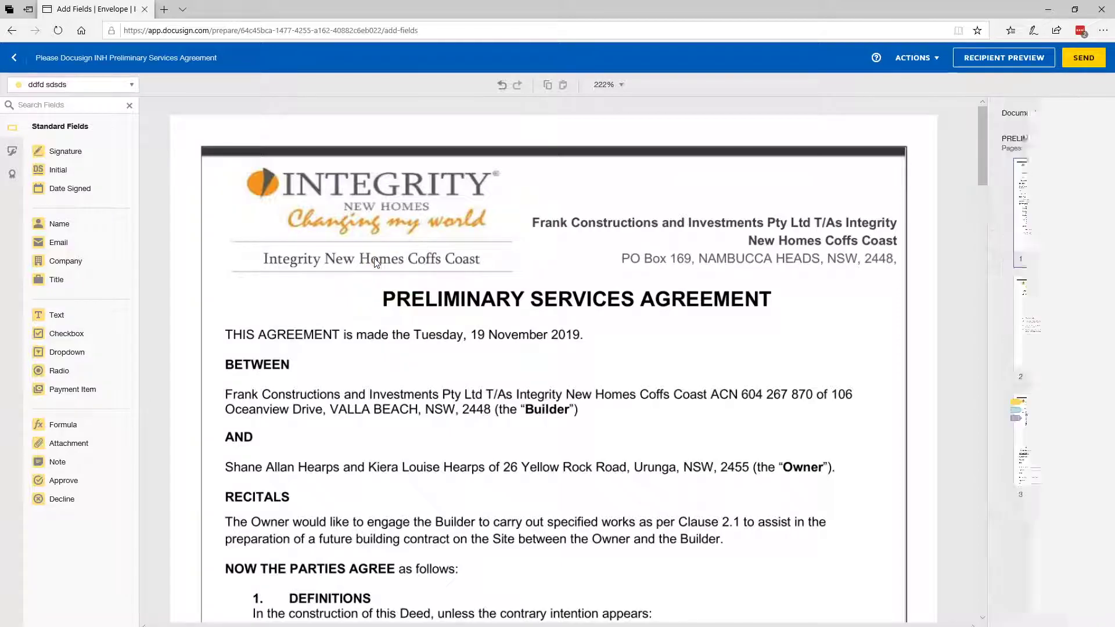
drag(64, 189, 372, 263)
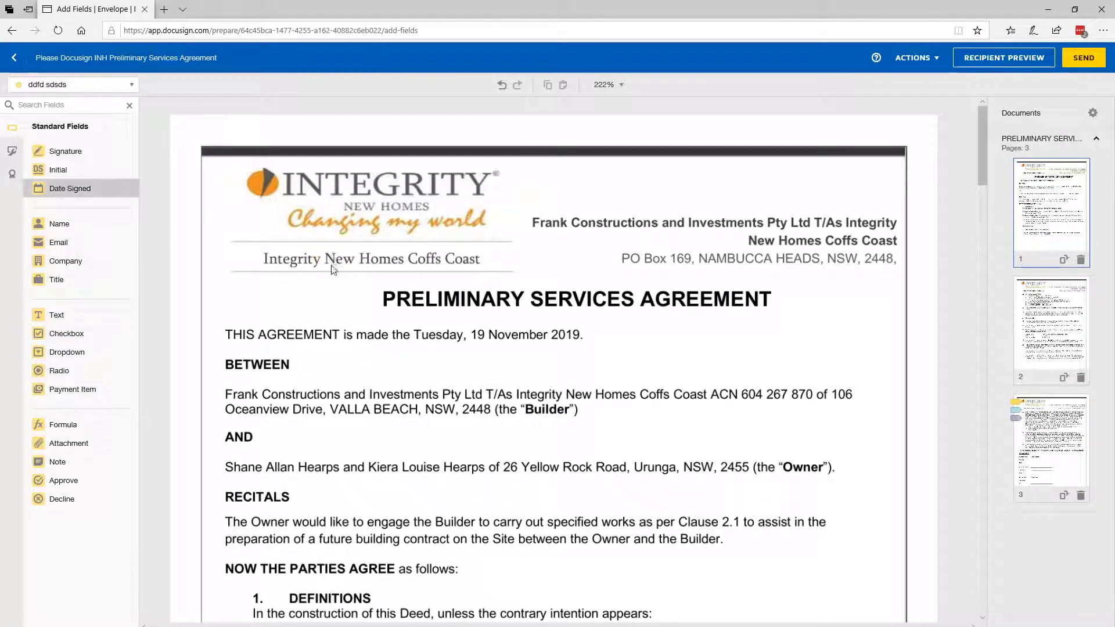
key(Delete)
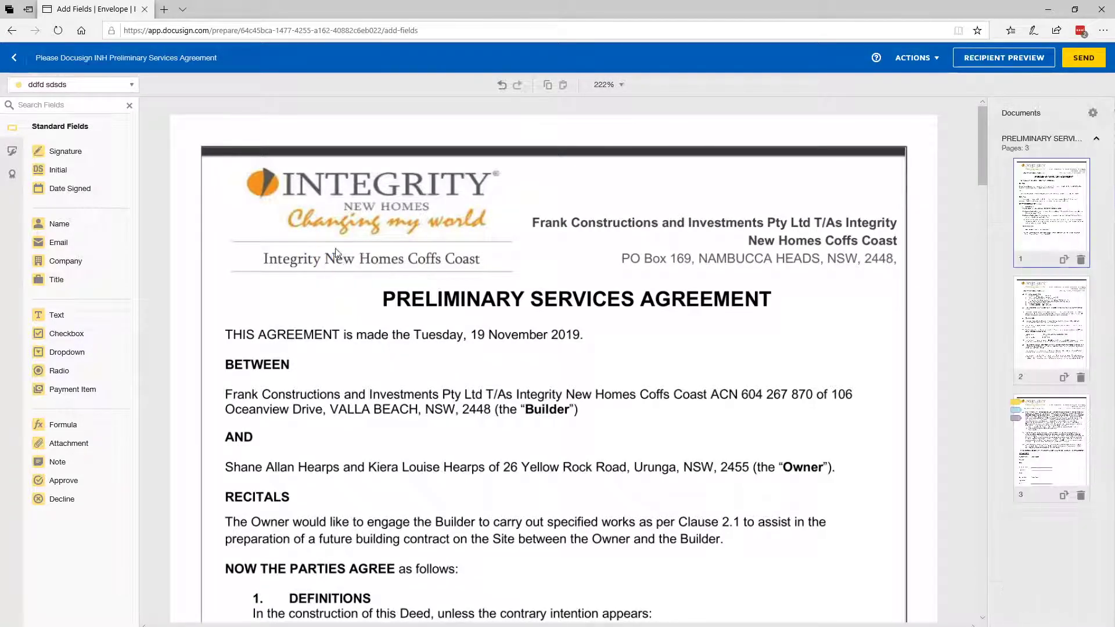
drag(64, 151, 415, 353)
click(485, 379)
click(430, 355)
key(Delete)
Examine Owner 2's name, signature and date fields in the signatures section on page 3
scroll(431, 353, down, 20)
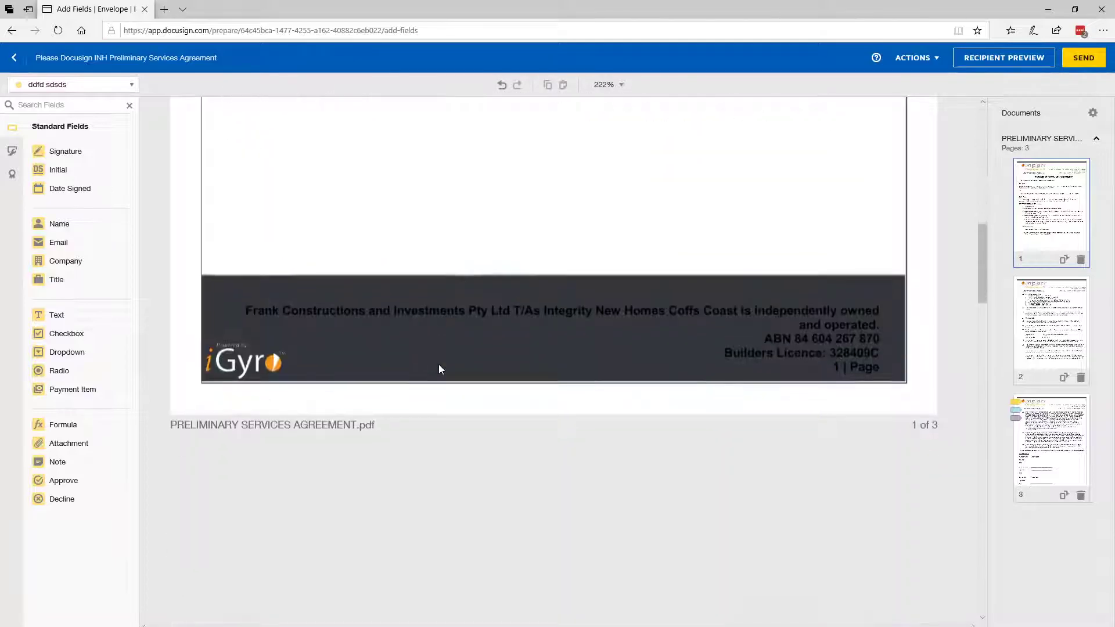
scroll(442, 370, down, 20)
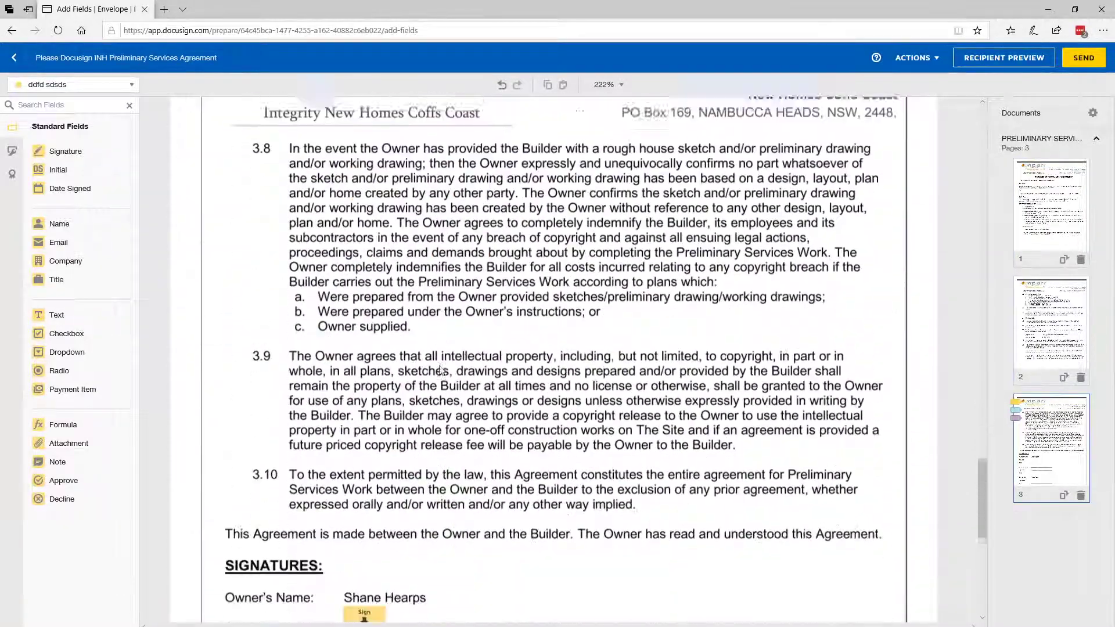
scroll(429, 358, down, 3)
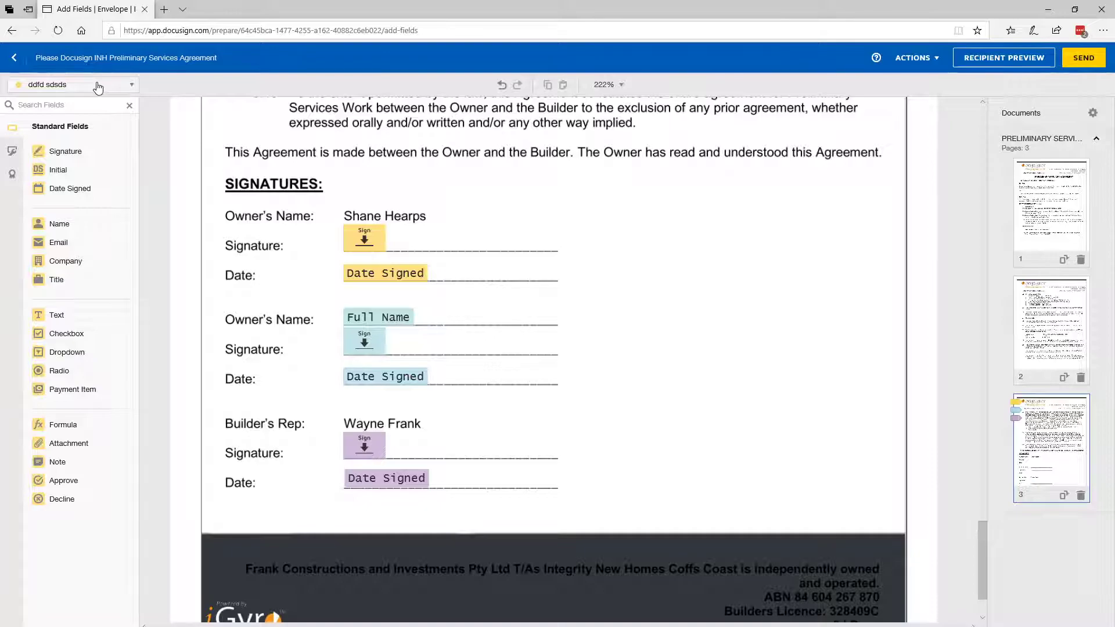
click(370, 319)
click(365, 343)
click(407, 377)
click(468, 383)
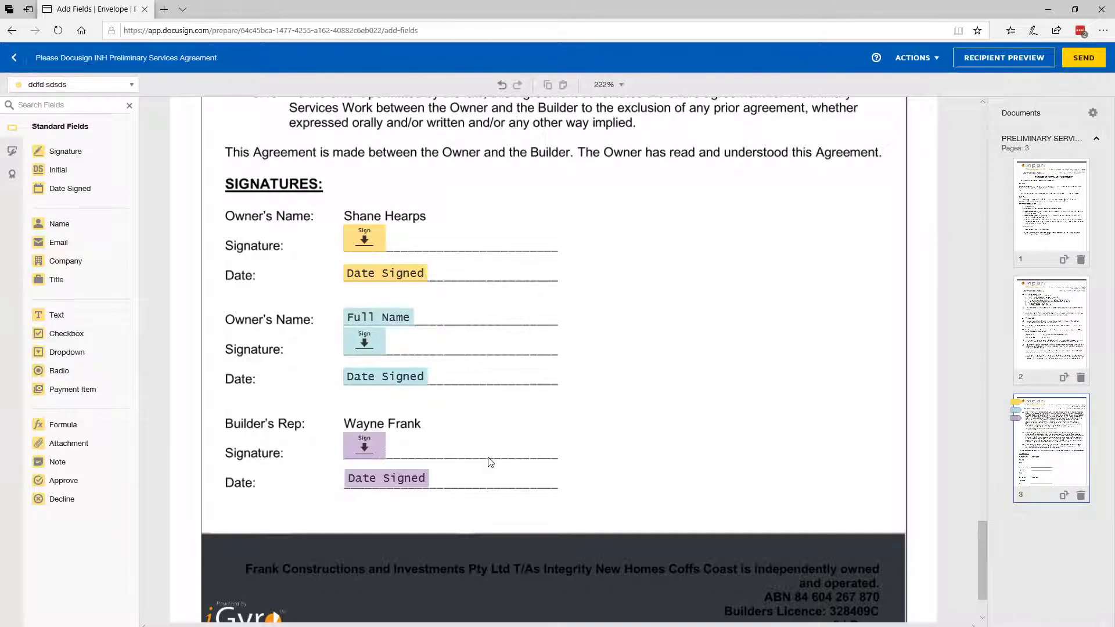
Duplicate all seven fields of the signatures section and move the copies to the blank area beside the signature lines
drag(485, 510, 329, 193)
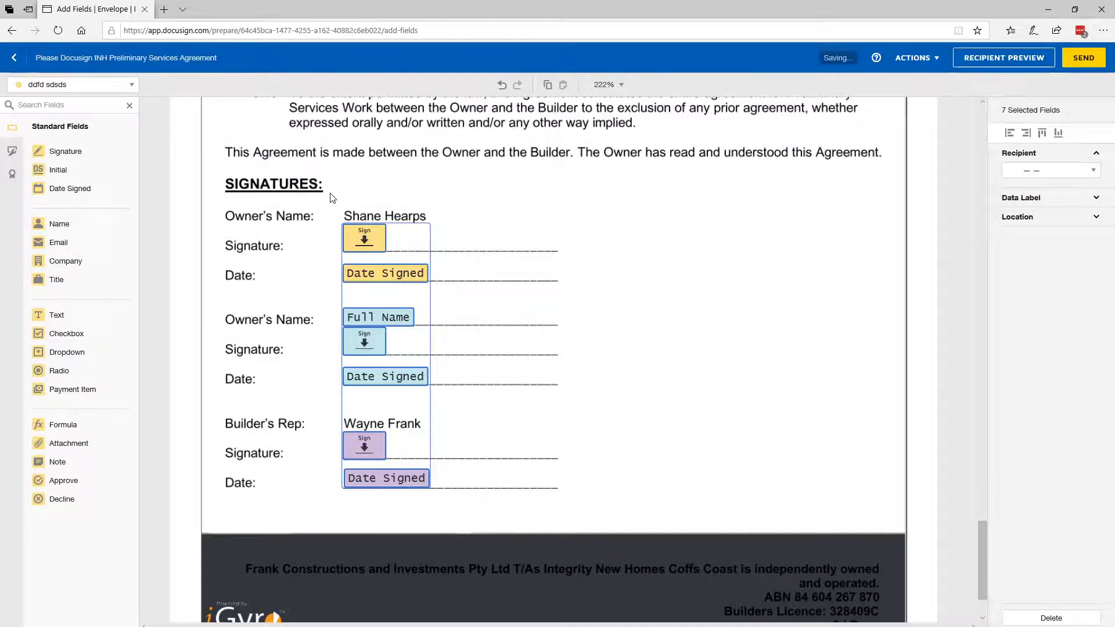
click(617, 236)
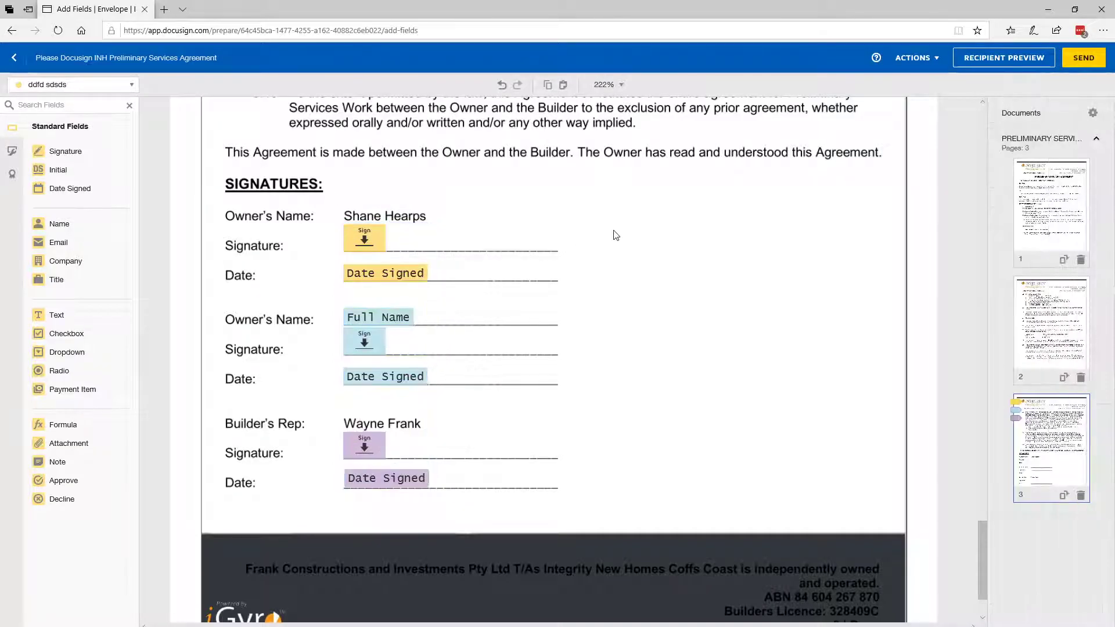
key(ctrl+v)
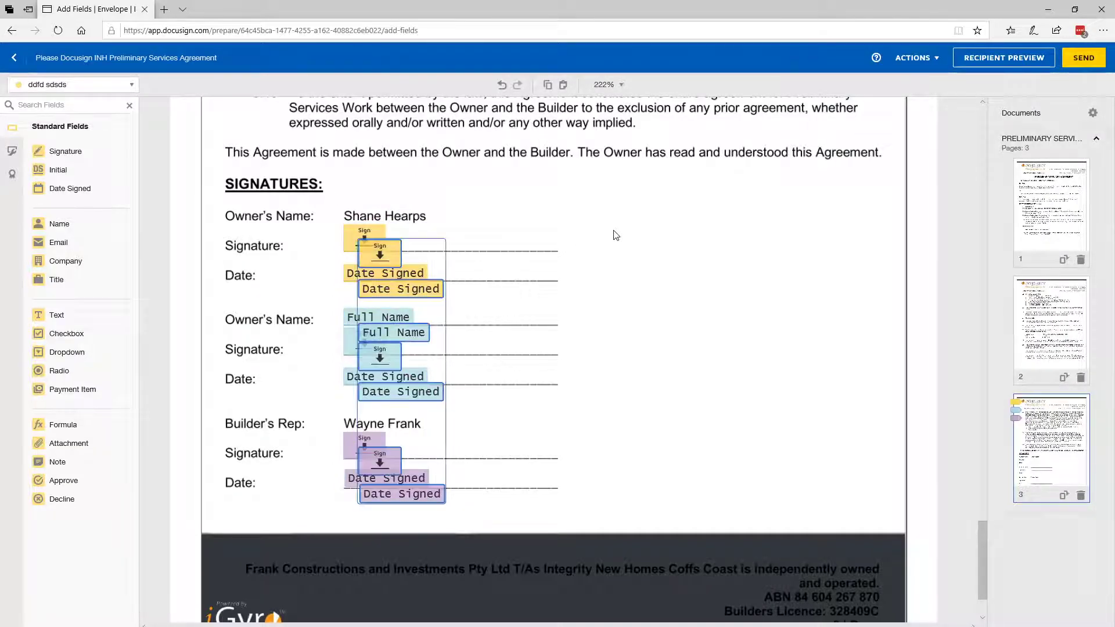
drag(392, 292, 516, 274)
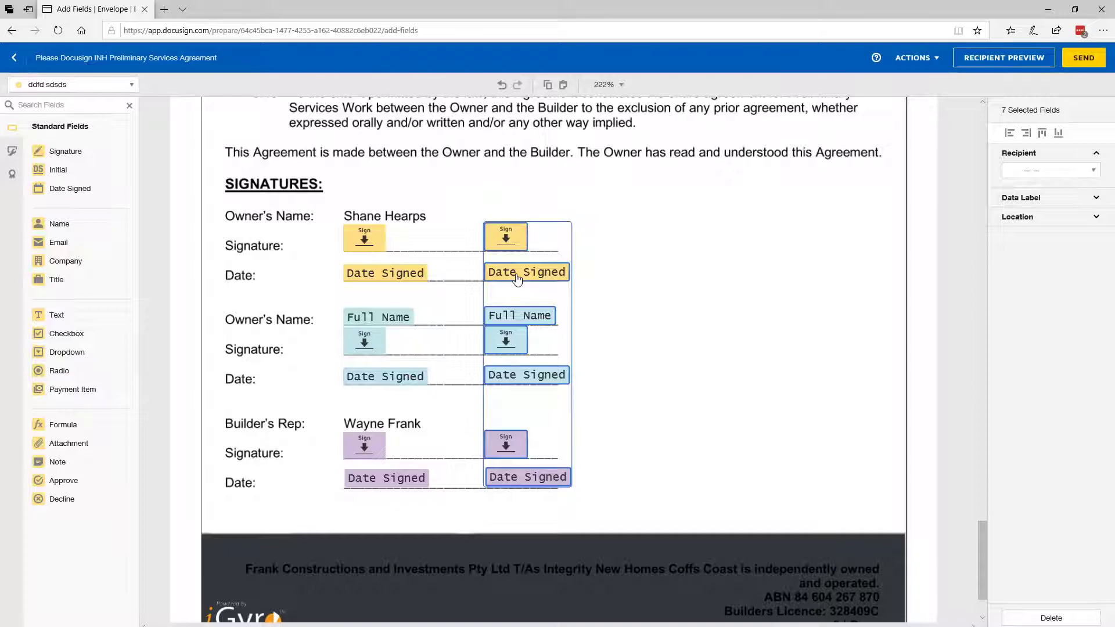
scroll(518, 280, down, 3)
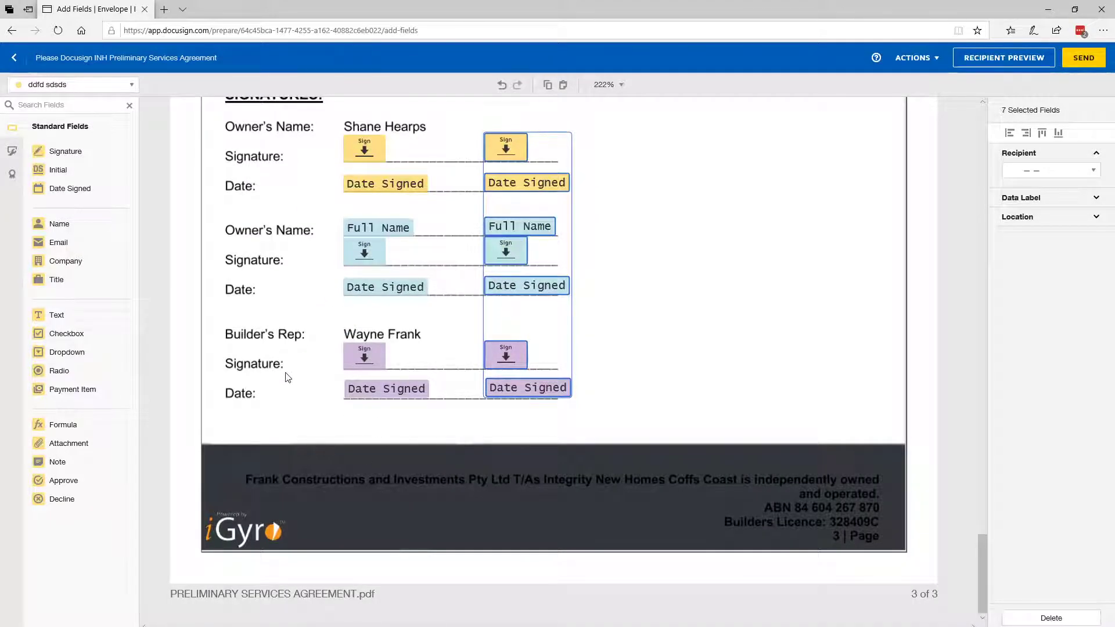
scroll(287, 378, up, 3)
drag(547, 263, 631, 265)
Delete the copied signature and date fields belonging to Owner 1 and the Builder
click(746, 269)
drag(741, 283, 600, 200)
key(Delete)
drag(718, 485, 585, 416)
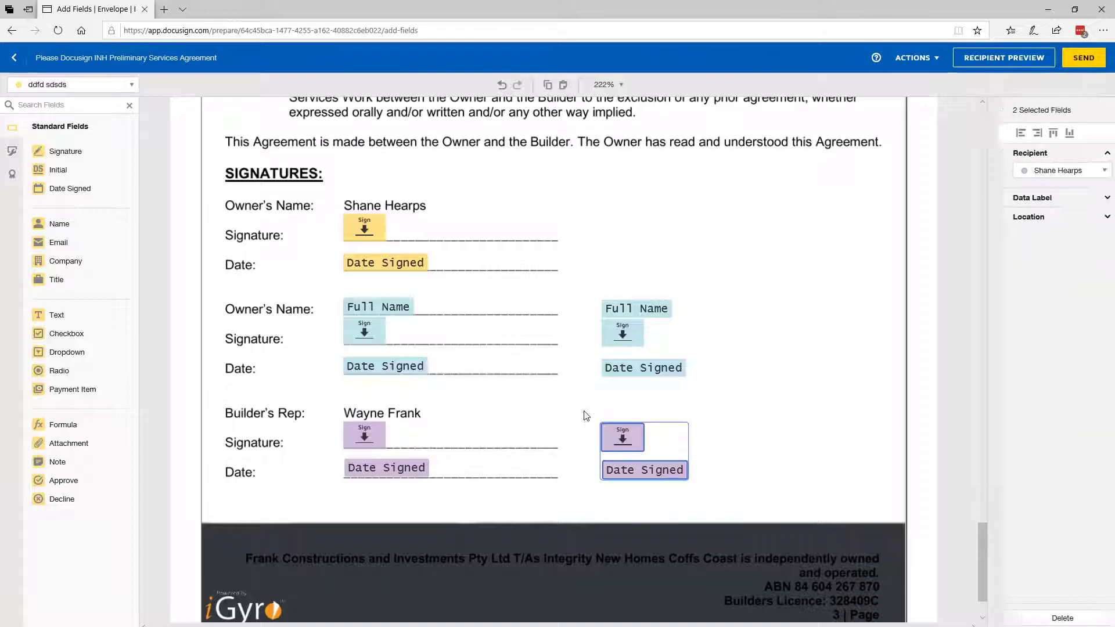
key(Delete)
Check the recipient choices of Owner 2's copied name and signature fields, and delete the three remaining copies
click(641, 316)
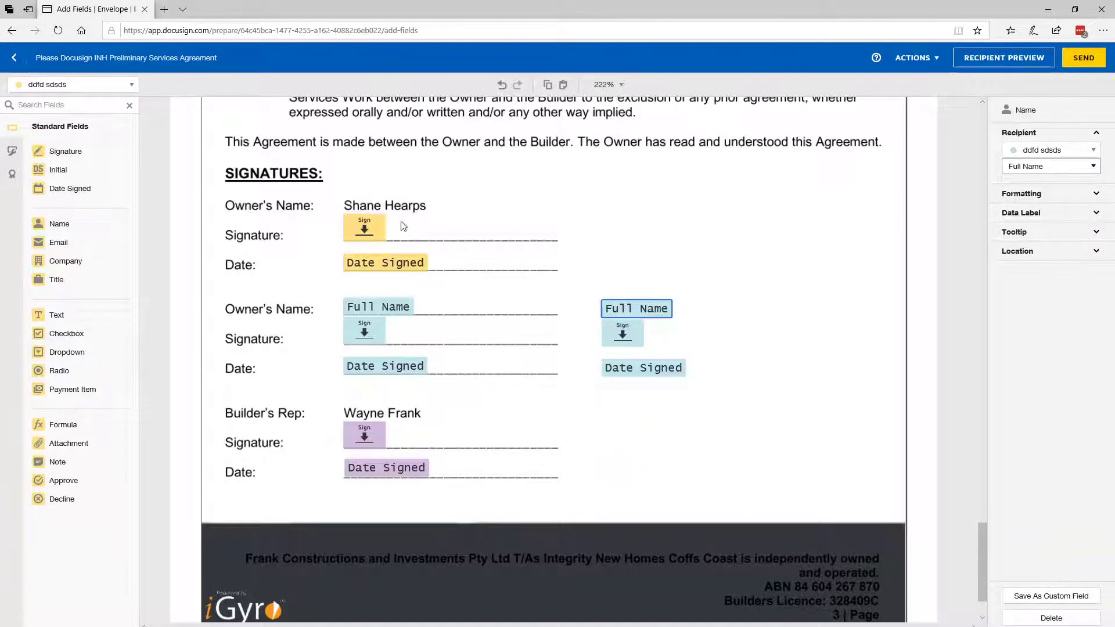
click(1055, 151)
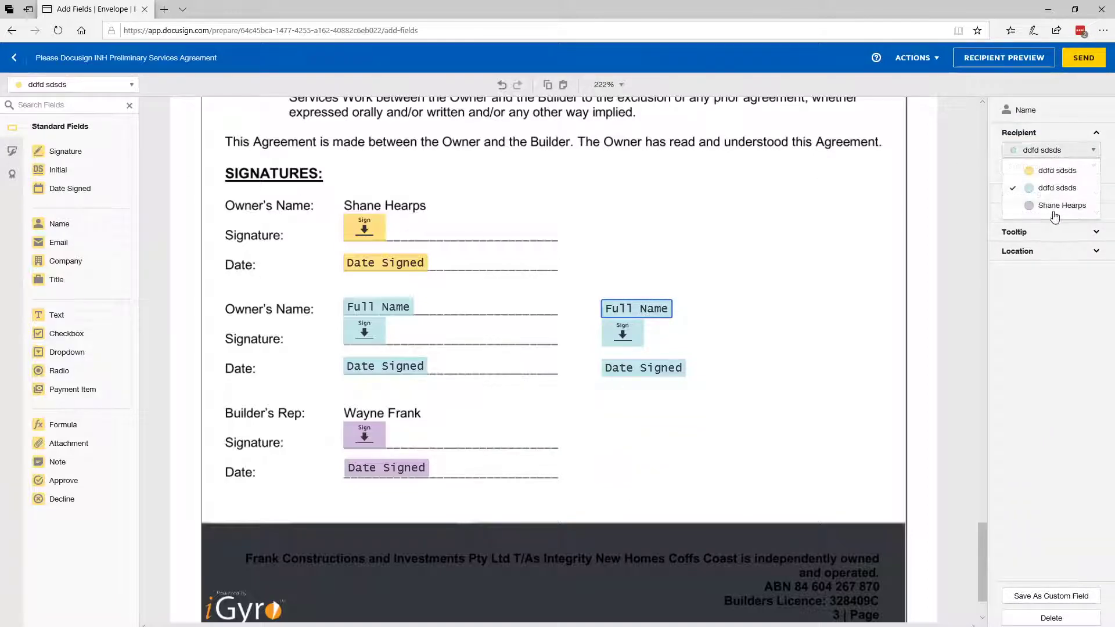
click(623, 332)
click(1054, 151)
click(726, 209)
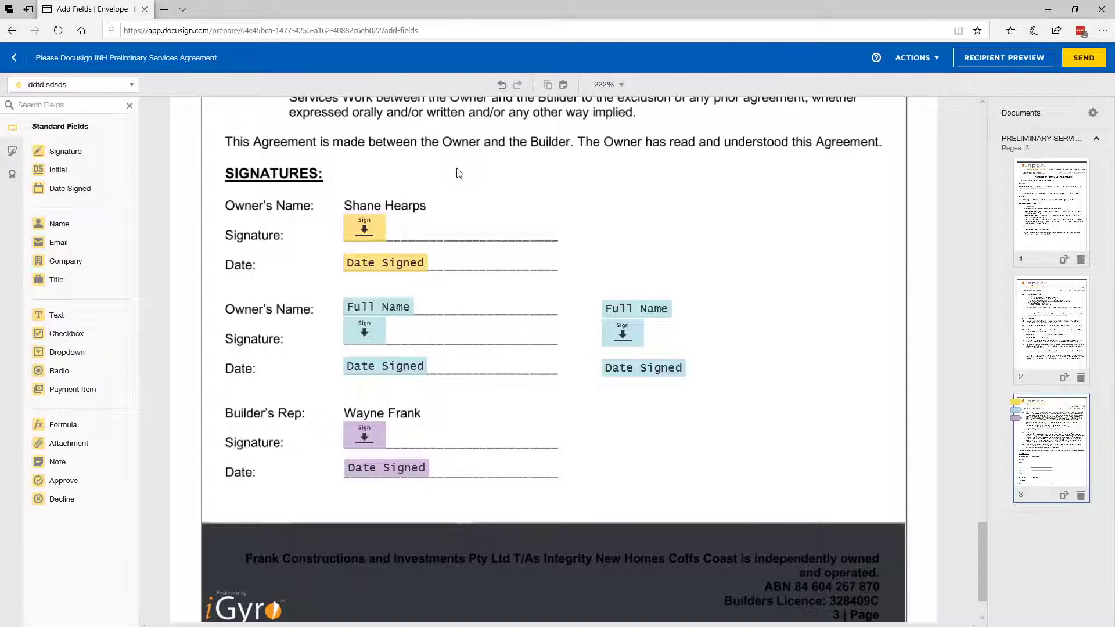
drag(574, 267, 731, 437)
key(Delete)
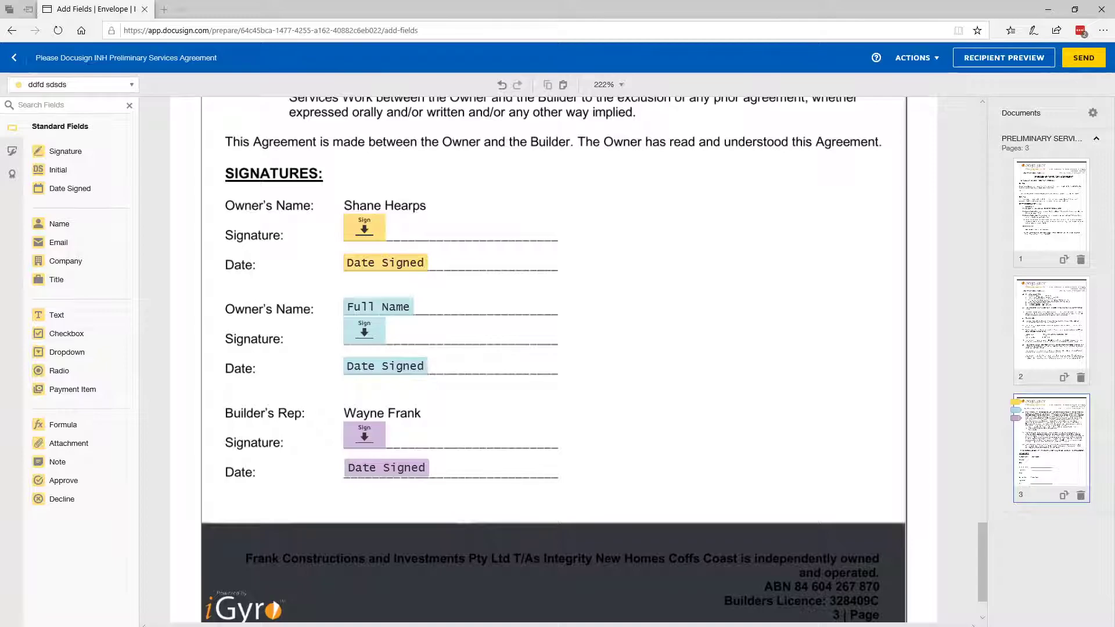
Switch to Gmail, read the message in the "Please Docusign INH Preliminary Services Agreement" e-mail, and return to the DocuSign envelope
drag(1114, 35, 959, 127)
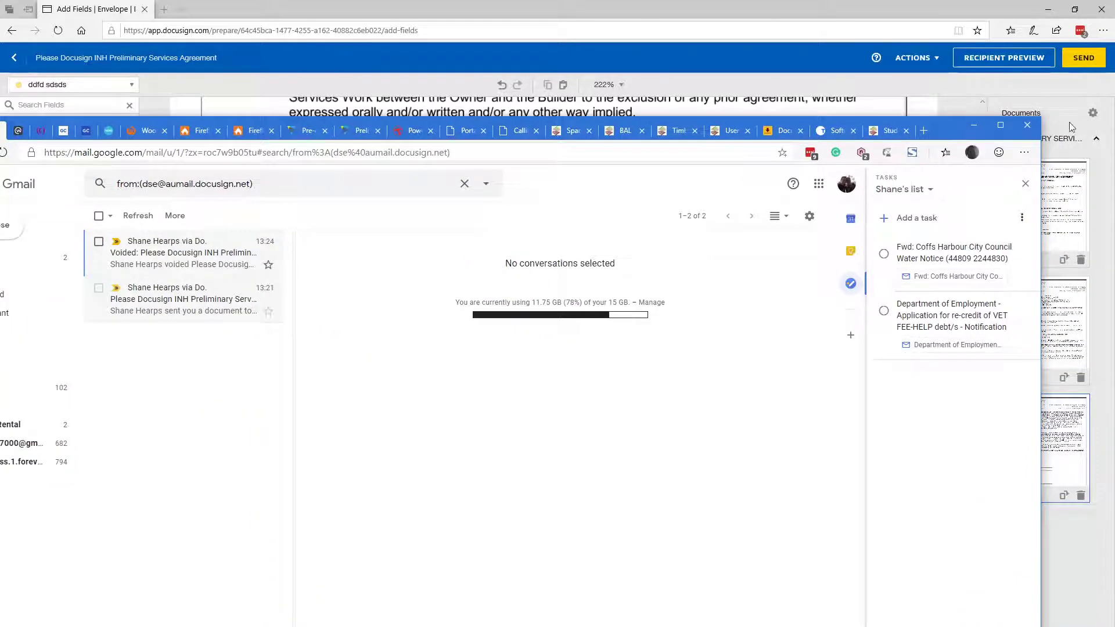
click(1002, 126)
click(228, 162)
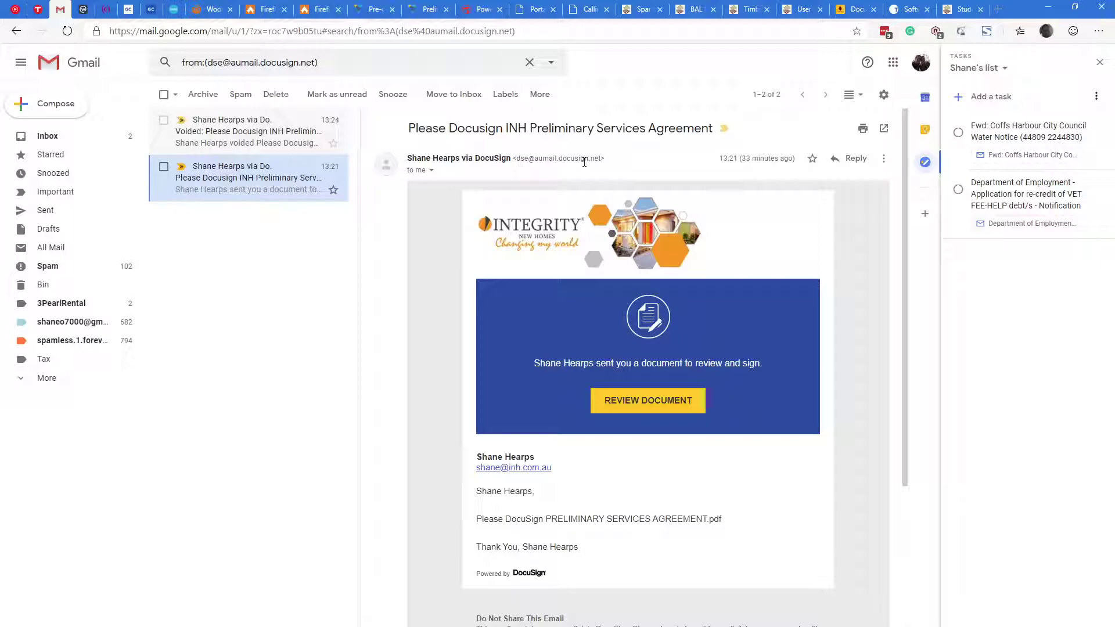
scroll(585, 163, down, 1)
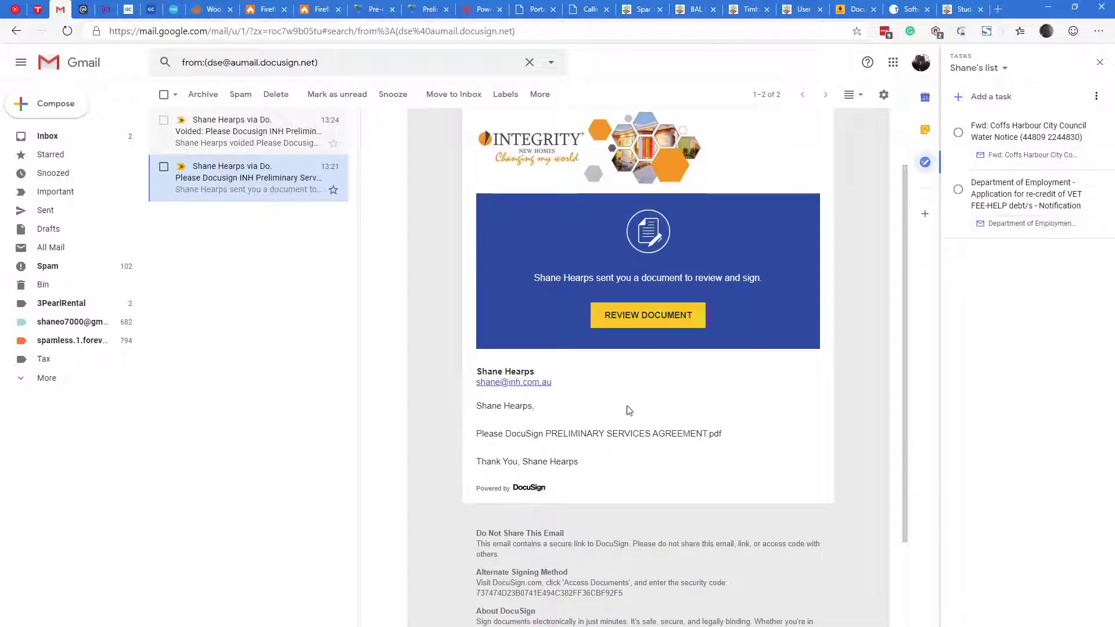
drag(558, 491, 477, 402)
click(619, 452)
drag(1027, 2, 1114, 52)
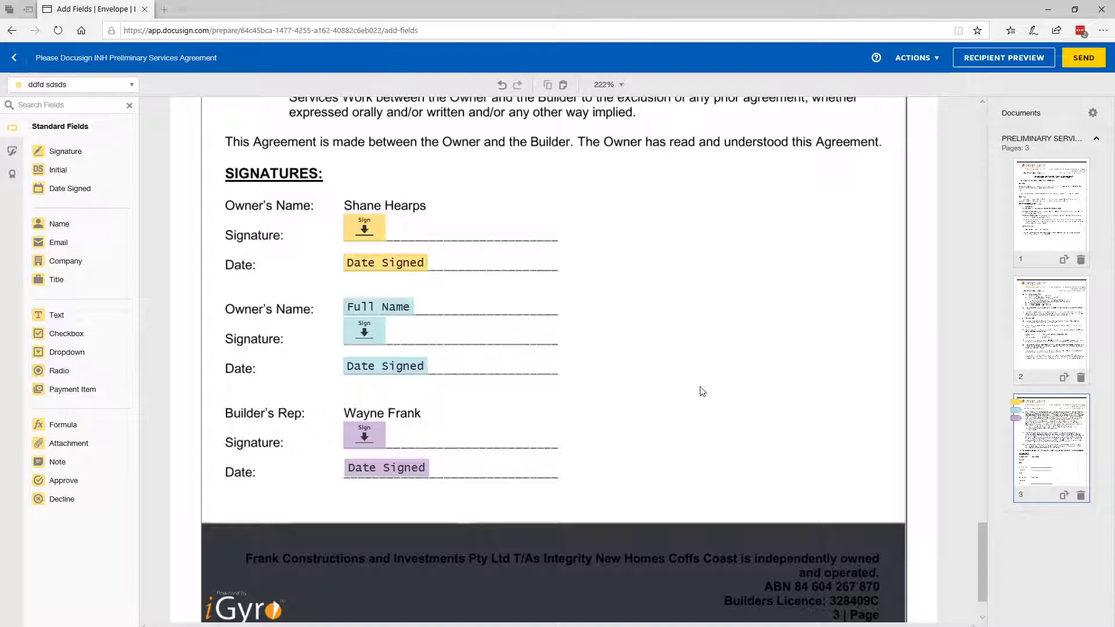